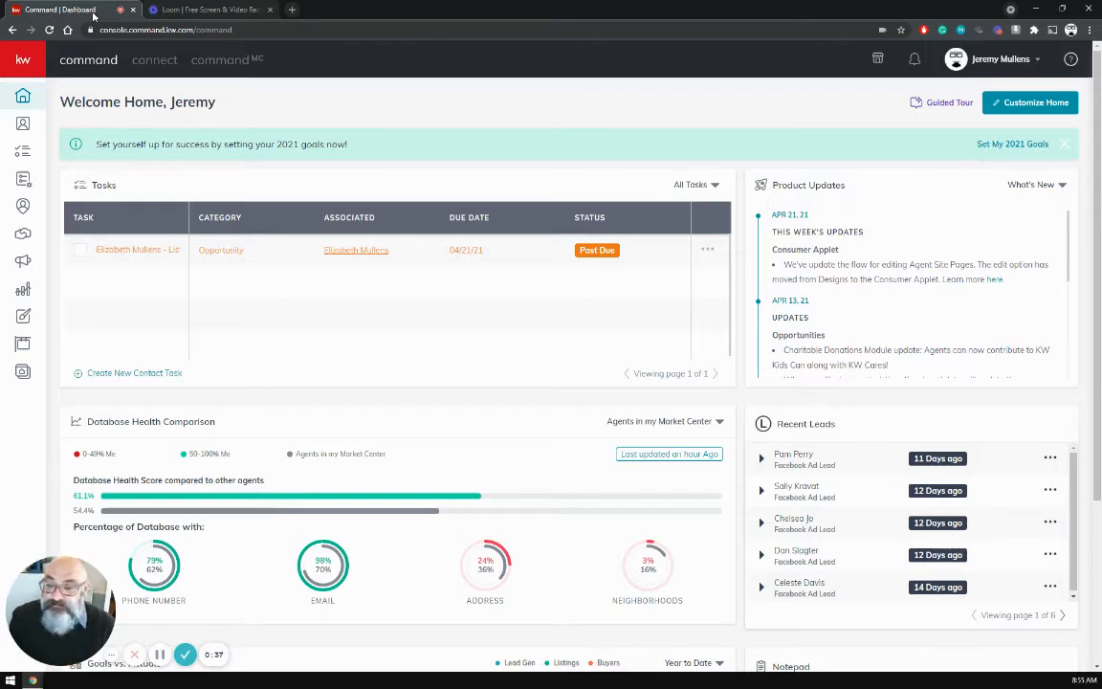
Go to agent.kw.com to load the Command dashboard.
{"action": "left_click", "coordinate": [190, 29]}
{"action": "type", "text": "ag"}
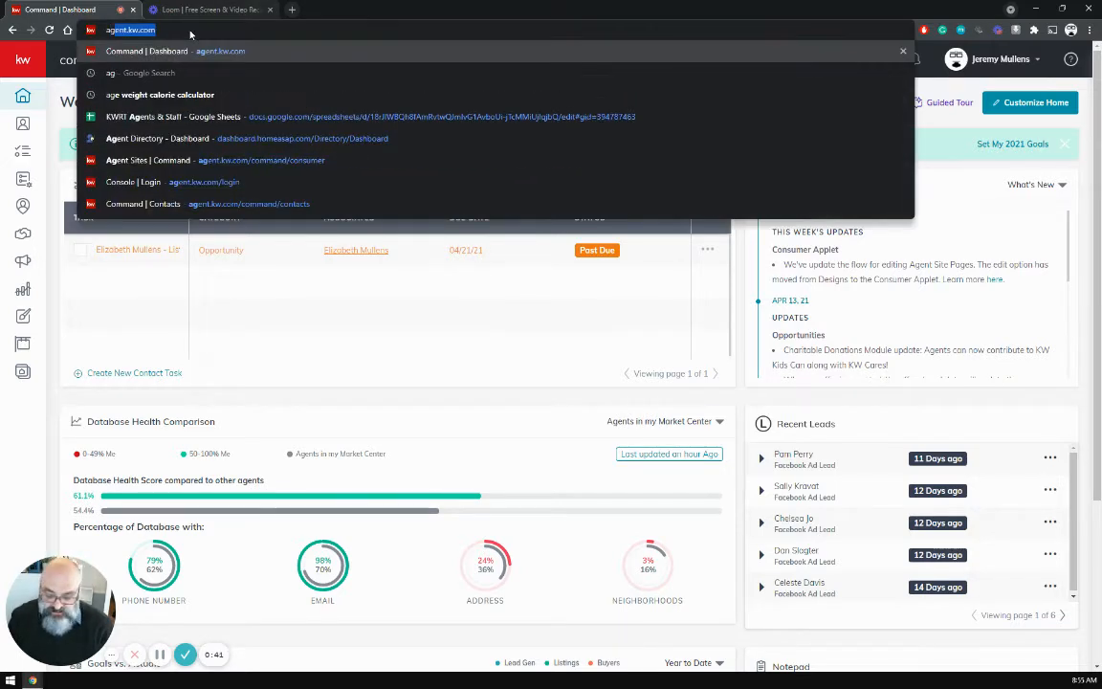
{"action": "key", "text": "Return"}
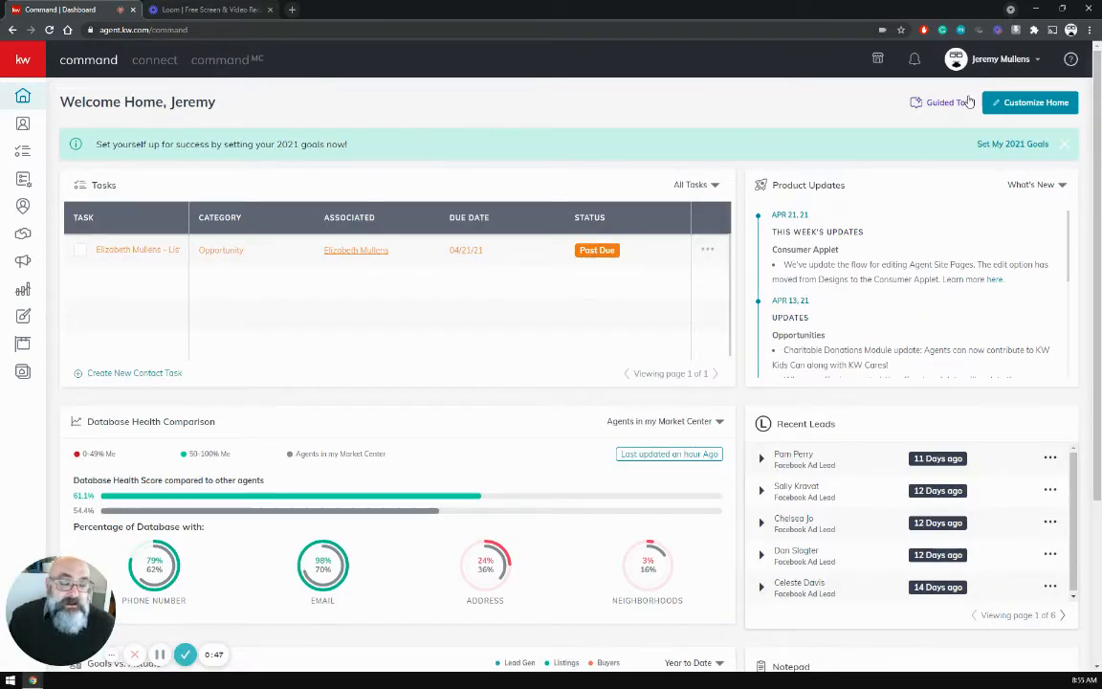
Open the Marketing Profile page under the account's Connect settings.
{"action": "left_click", "coordinate": [1000, 60]}
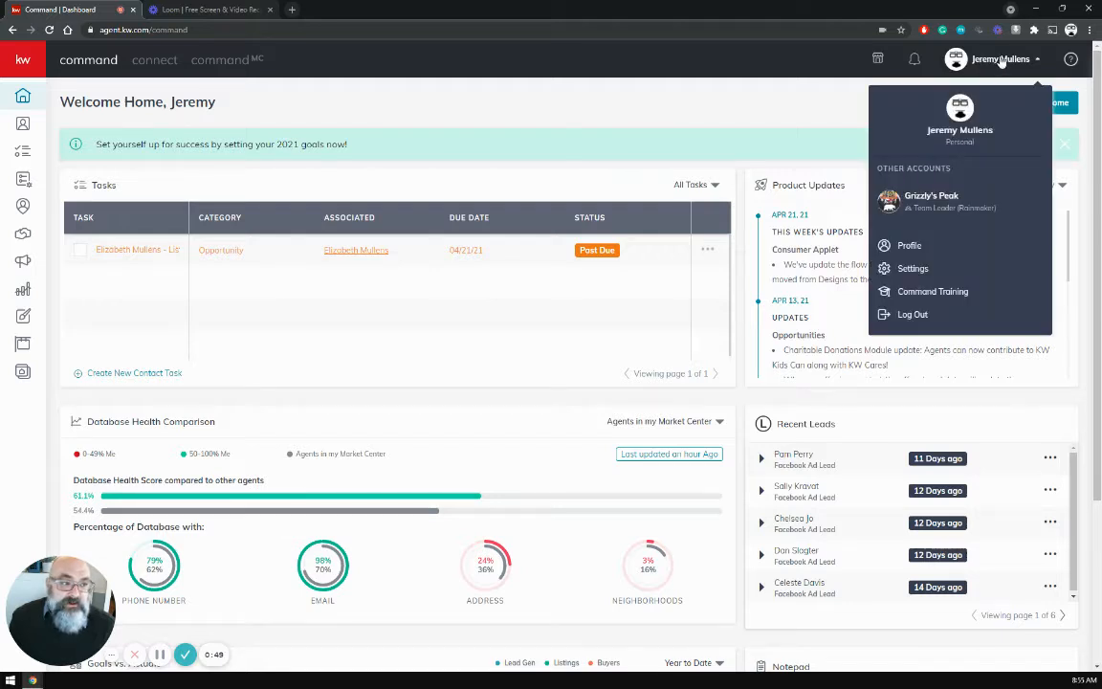
{"action": "left_click", "coordinate": [915, 272]}
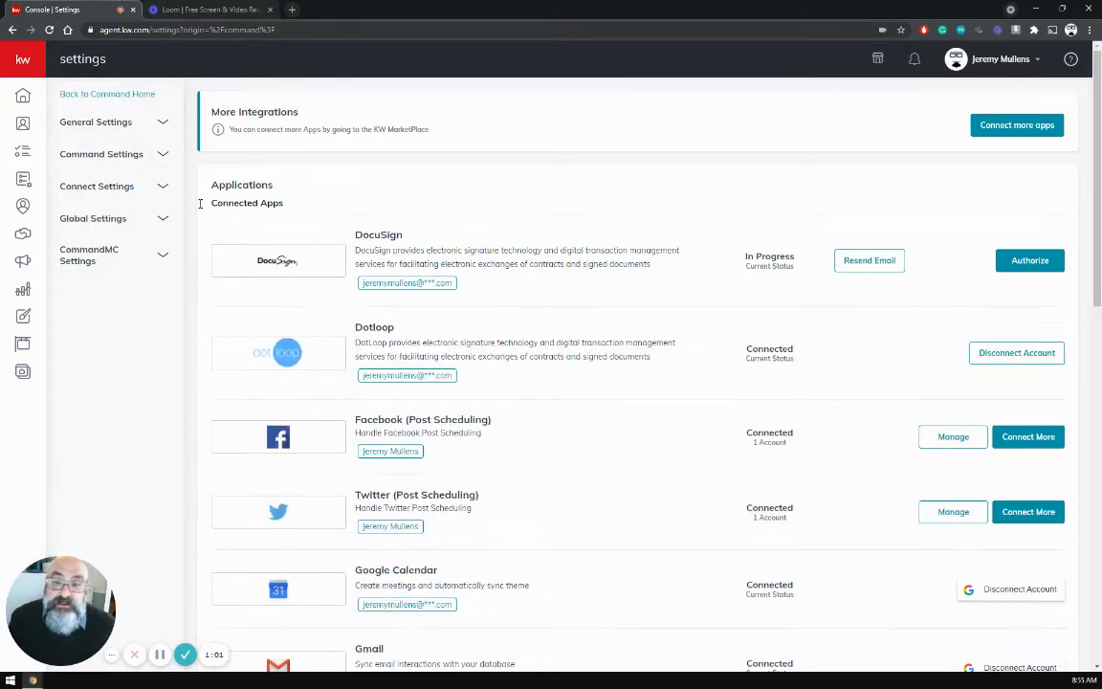
{"action": "left_click", "coordinate": [125, 187]}
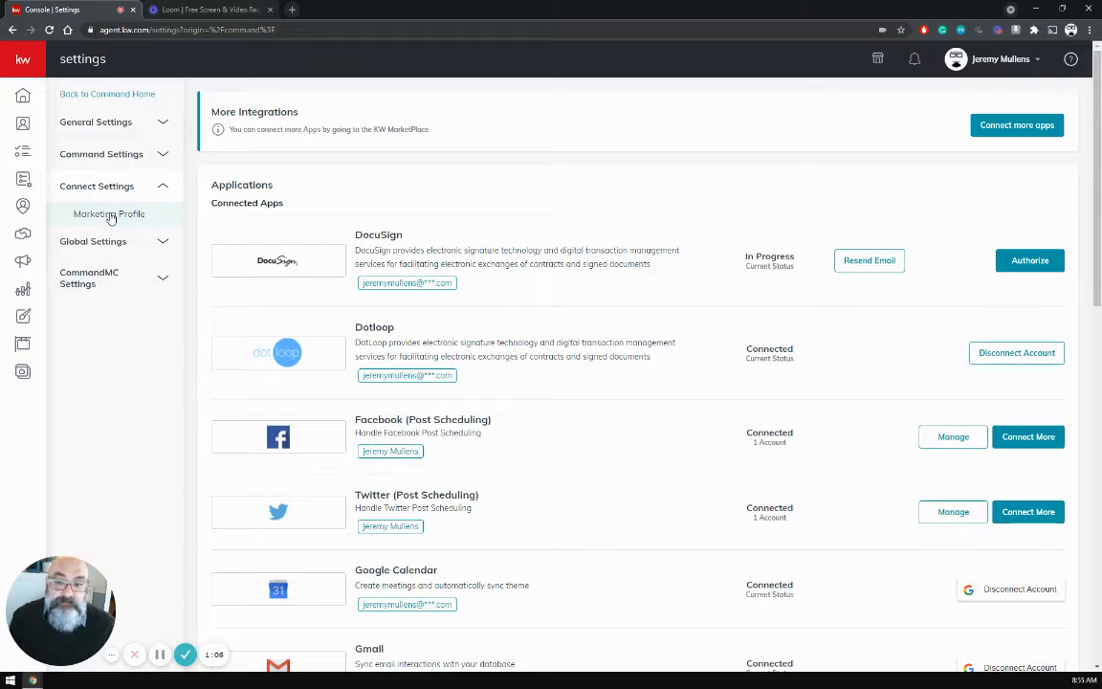
{"action": "left_click", "coordinate": [110, 215]}
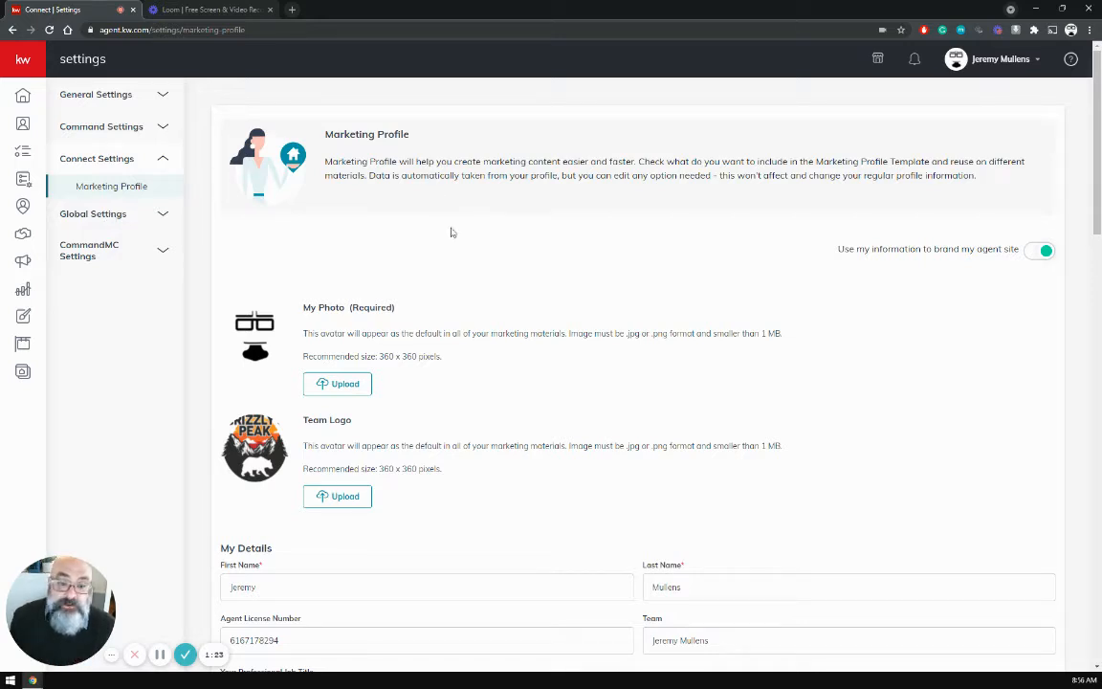
Examine the marketing profile's photo and team logo requirements, the personal details and the bio.
{"action": "scroll", "coordinate": [382, 287], "scroll_direction": "down", "scroll_amount": 2}
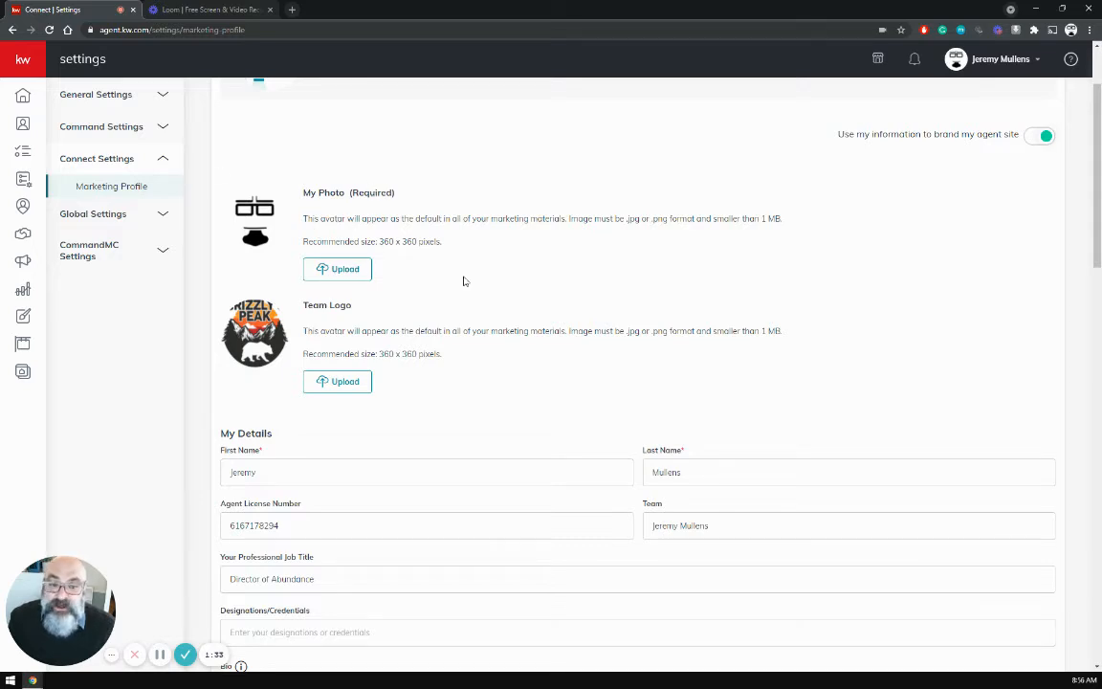
{"action": "scroll", "coordinate": [450, 258], "scroll_direction": "down", "scroll_amount": 2}
{"action": "scroll", "coordinate": [431, 253], "scroll_direction": "up", "scroll_amount": 2}
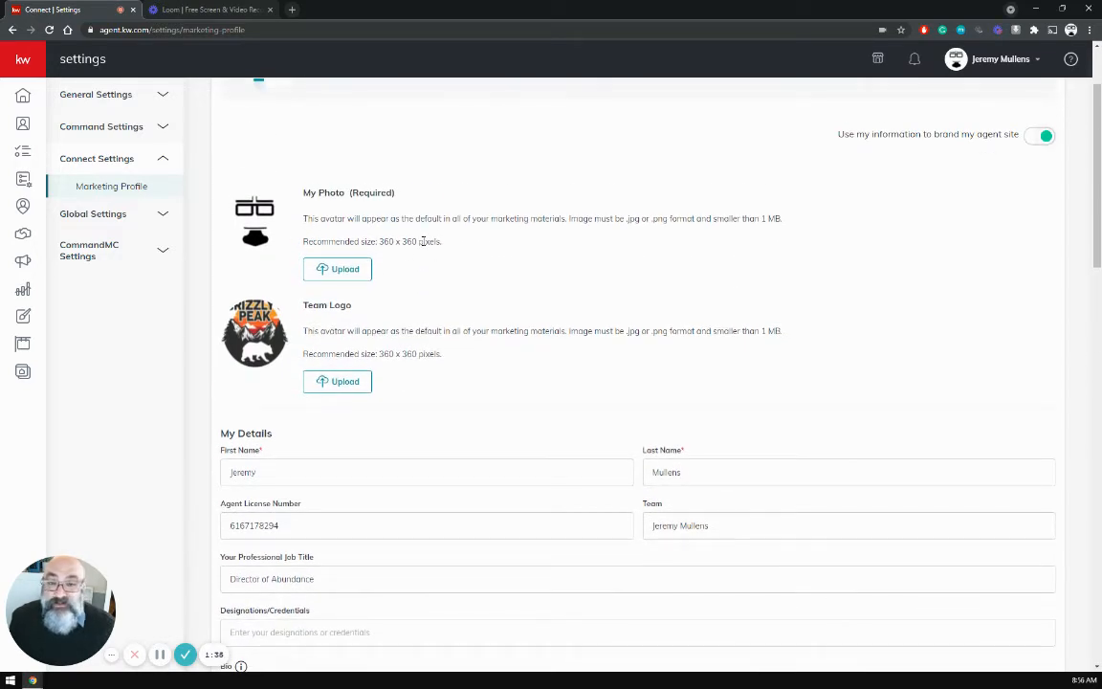
{"action": "scroll", "coordinate": [325, 315], "scroll_direction": "down", "scroll_amount": 2}
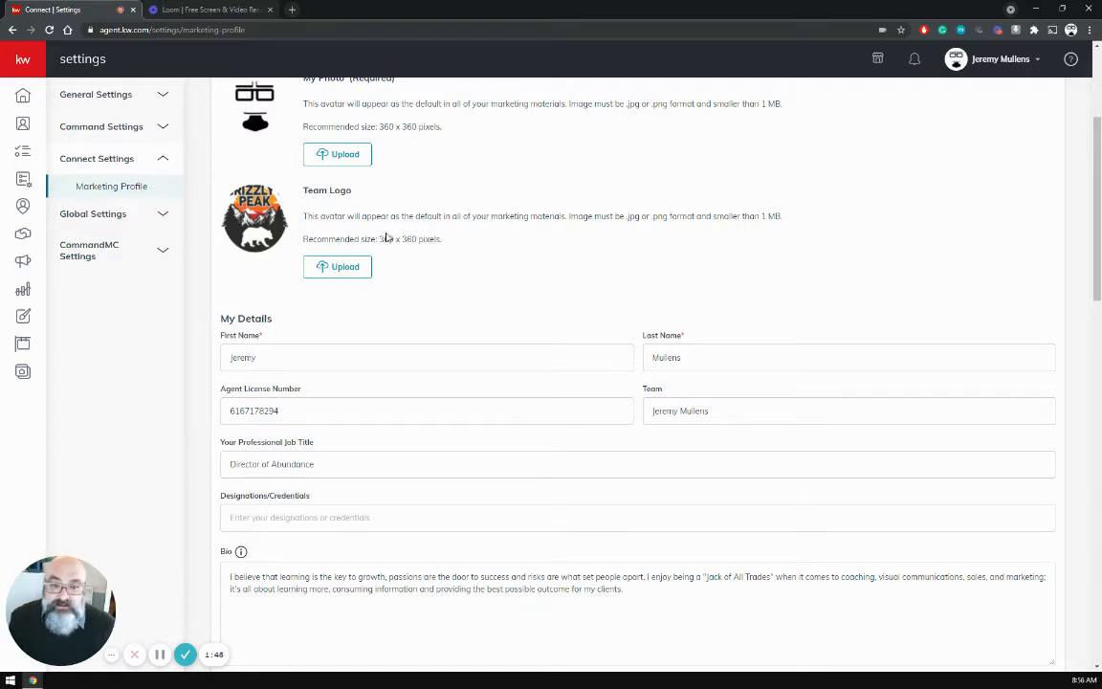
{"action": "scroll", "coordinate": [387, 238], "scroll_direction": "up", "scroll_amount": 2}
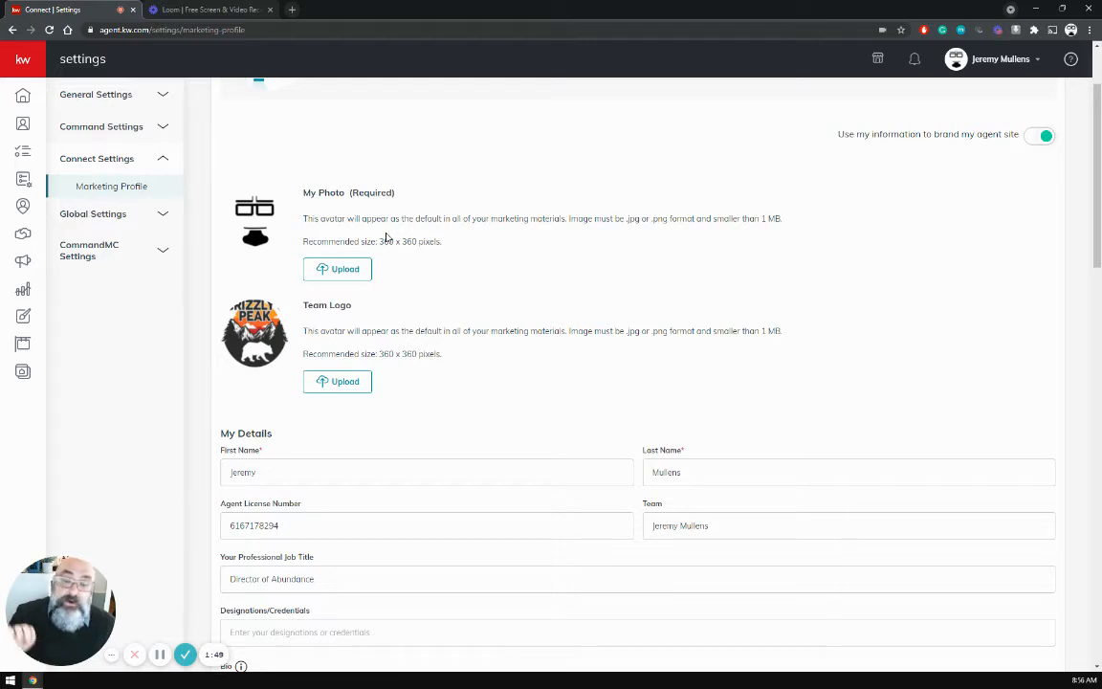
{"action": "scroll", "coordinate": [478, 264], "scroll_direction": "down", "scroll_amount": 6}
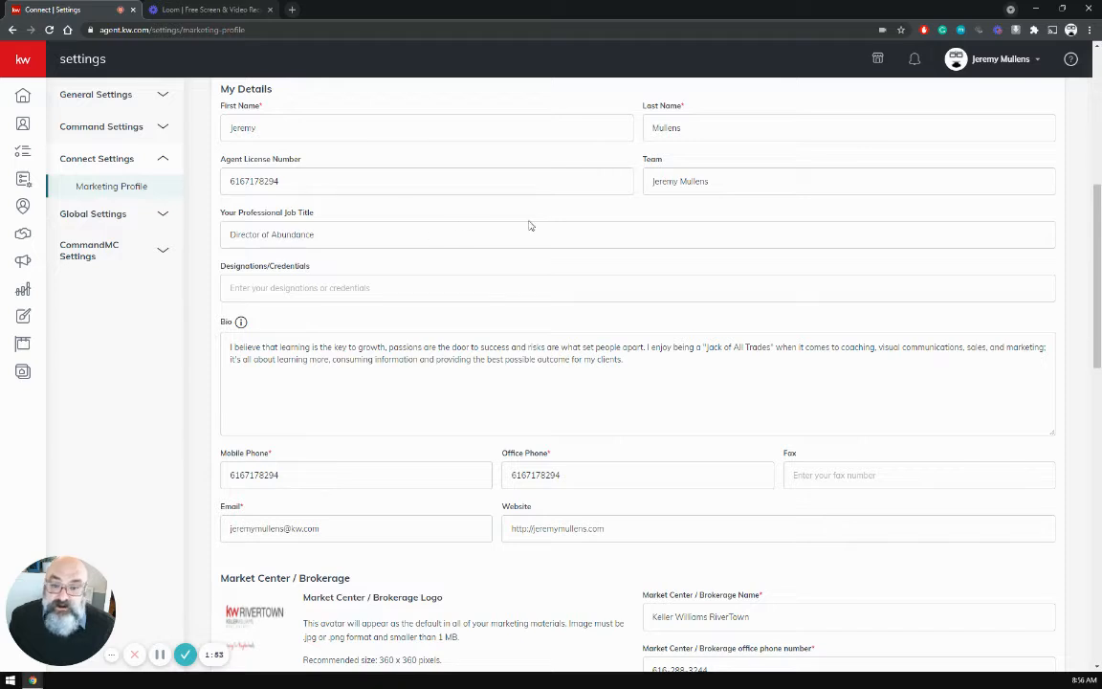
{"action": "scroll", "coordinate": [529, 287], "scroll_direction": "down", "scroll_amount": 2}
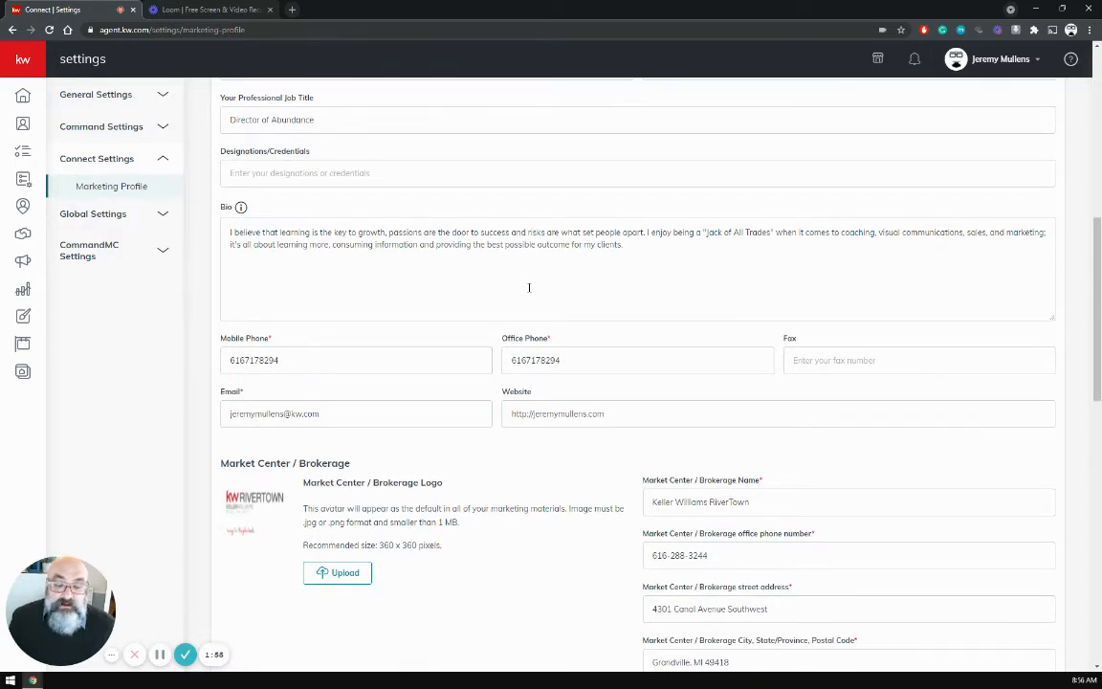
{"action": "scroll", "coordinate": [529, 287], "scroll_direction": "down", "scroll_amount": 2}
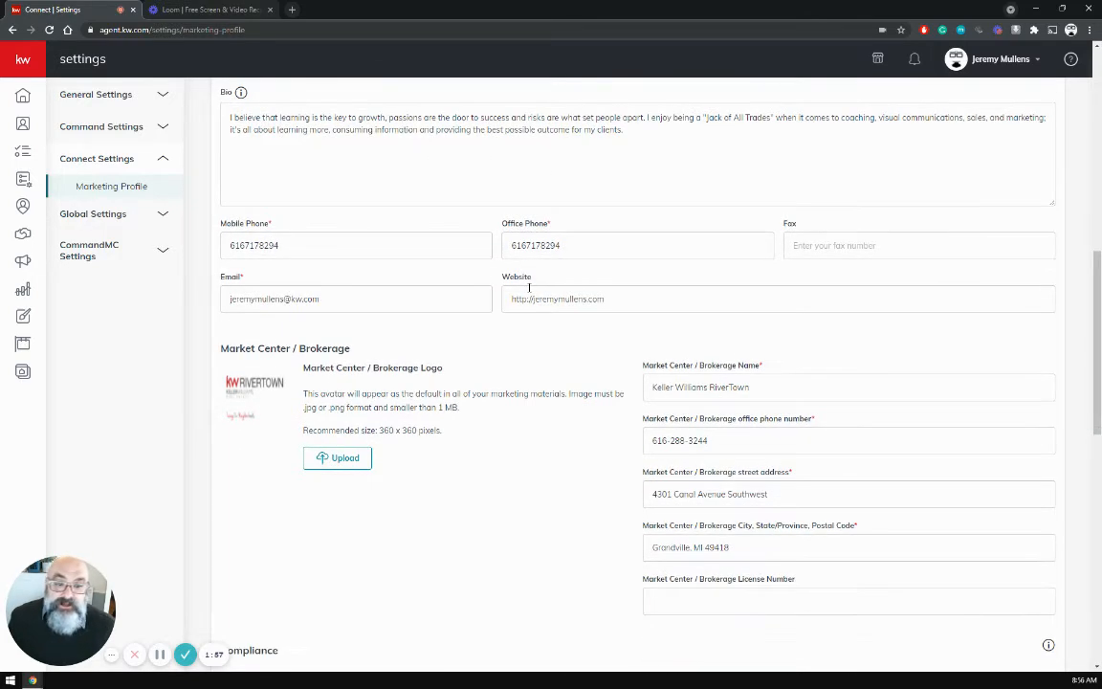
Examine the mobile phone field, the brokerage logo's recommended size, the brokerage details and the legal footer text.
{"action": "left_click", "coordinate": [273, 226]}
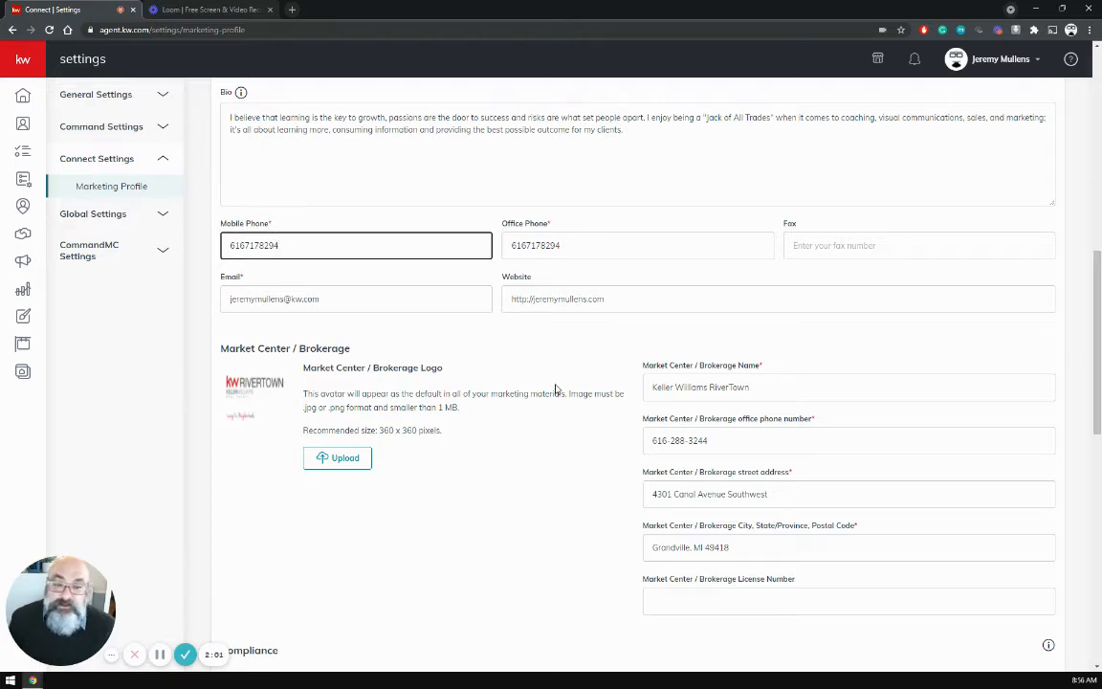
{"action": "scroll", "coordinate": [541, 366], "scroll_direction": "down", "scroll_amount": 2}
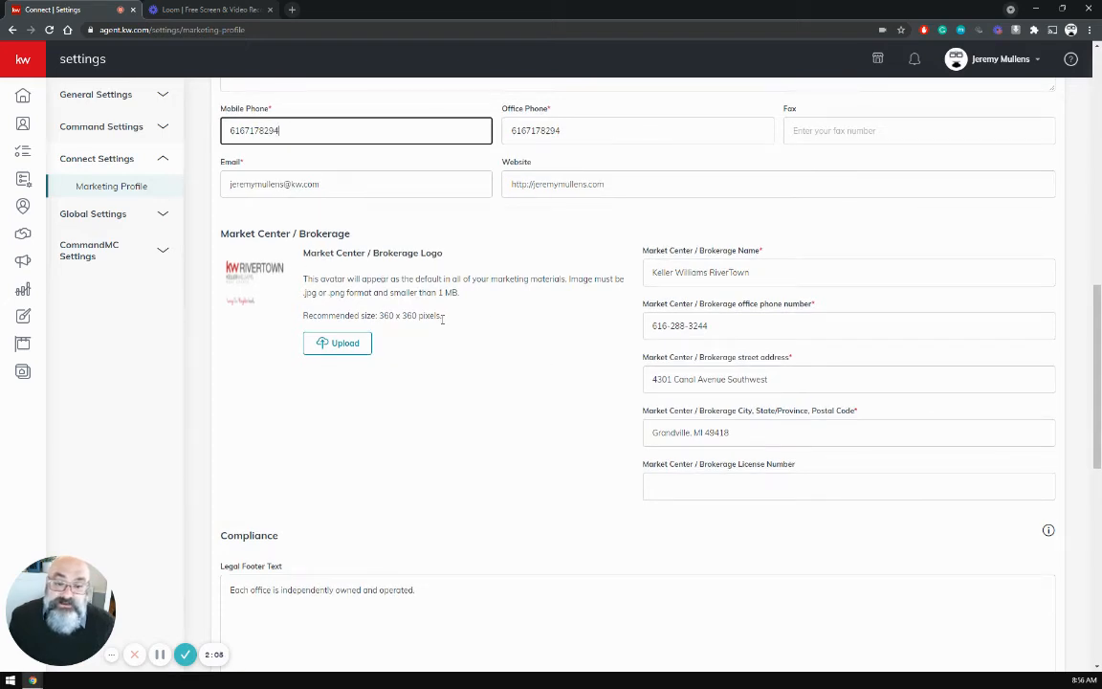
{"action": "left_click_drag", "start_coordinate": [442, 316], "coordinate": [376, 316]}
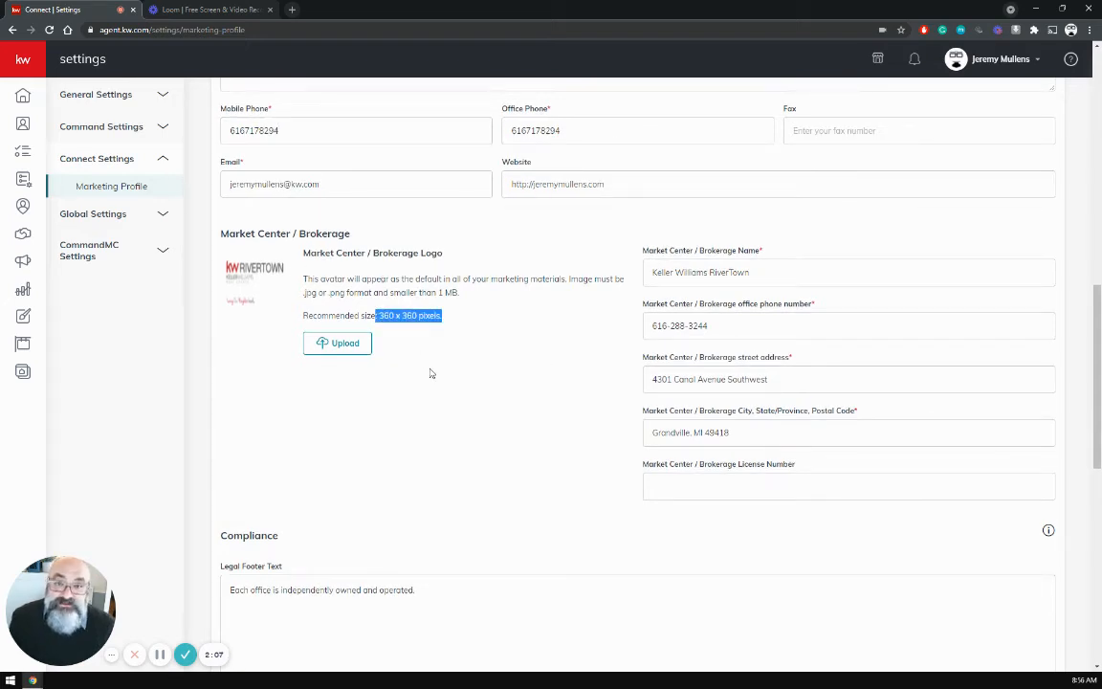
{"action": "left_click", "coordinate": [534, 315]}
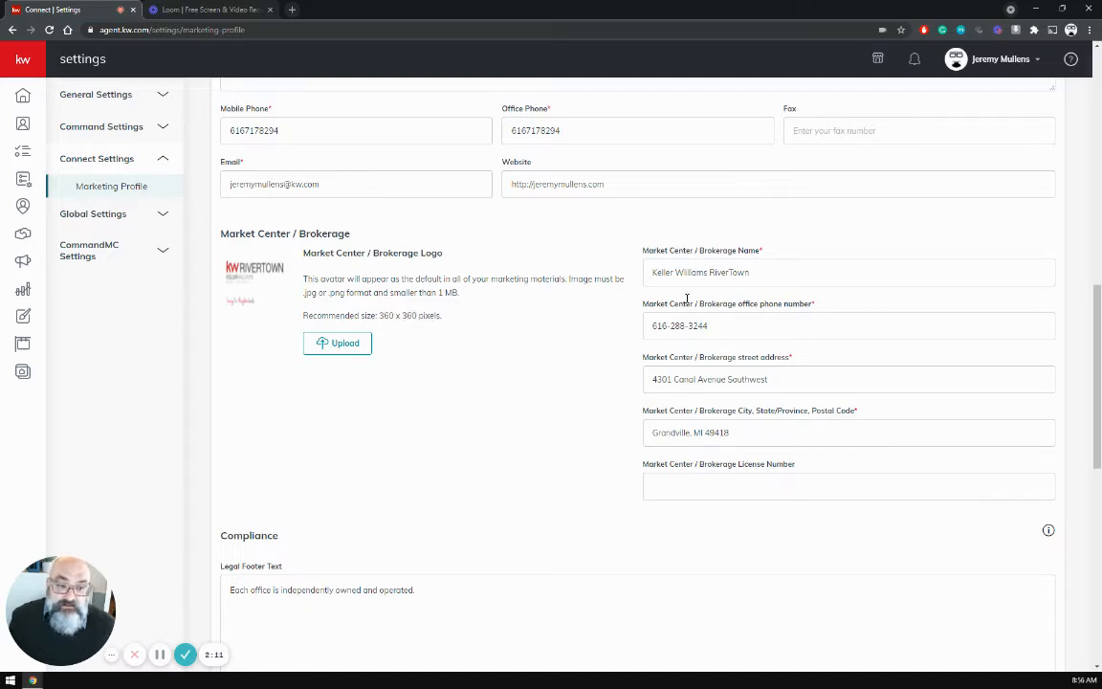
{"action": "scroll", "coordinate": [431, 431], "scroll_direction": "down", "scroll_amount": 5}
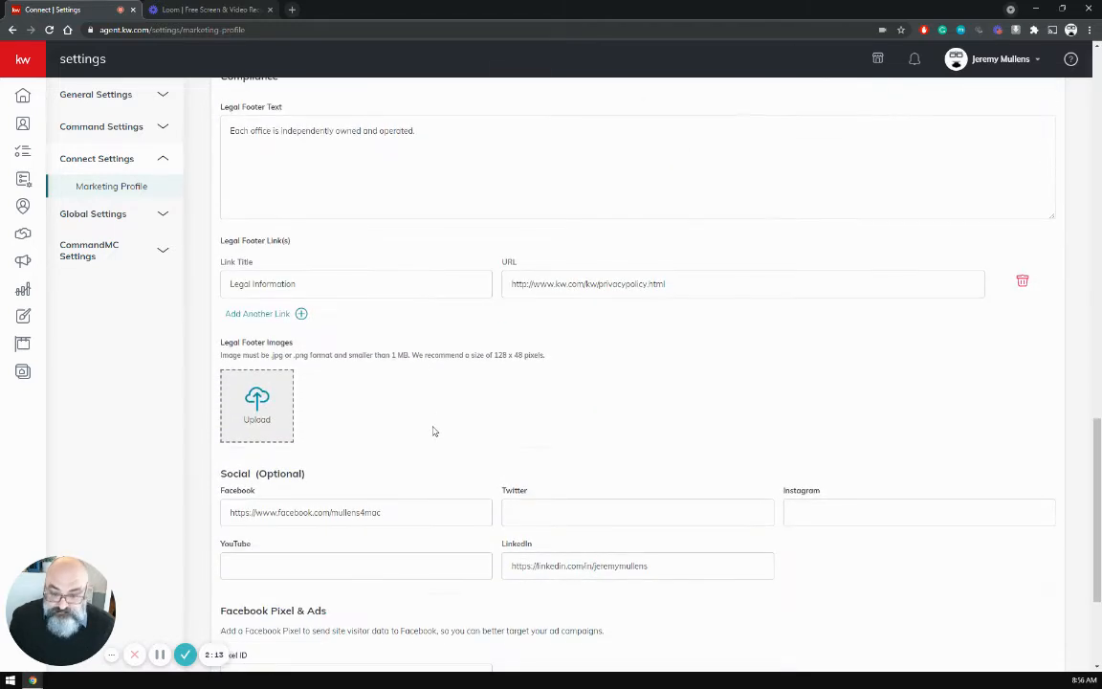
{"action": "scroll", "coordinate": [390, 288], "scroll_direction": "up", "scroll_amount": 1}
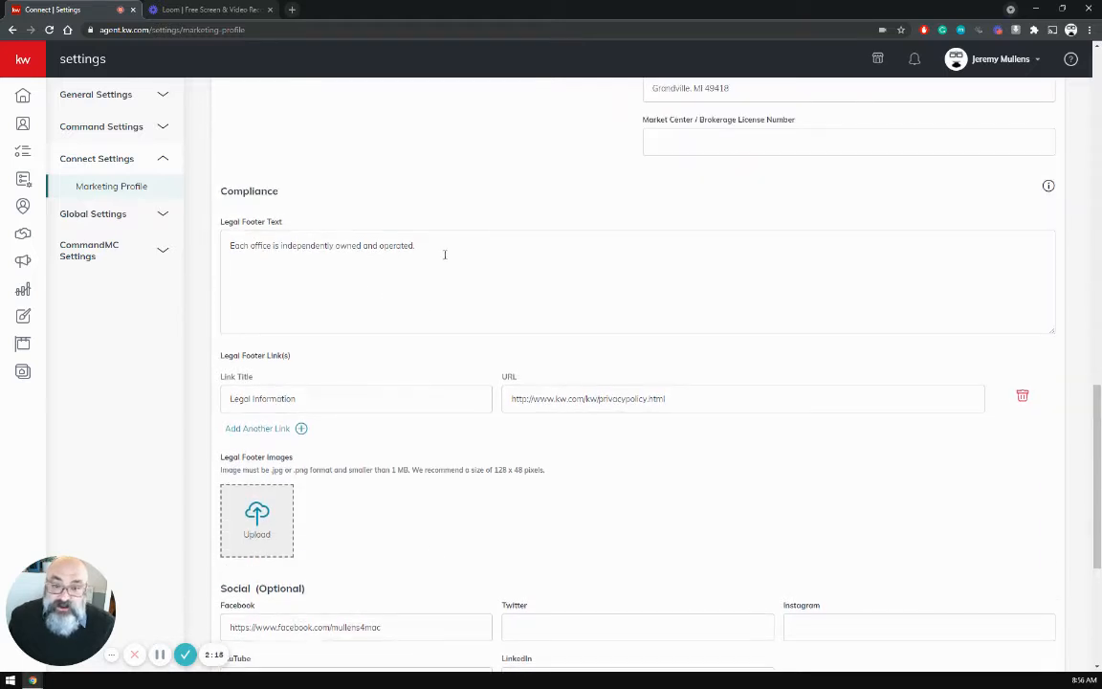
{"action": "left_click_drag", "start_coordinate": [445, 254], "coordinate": [290, 253]}
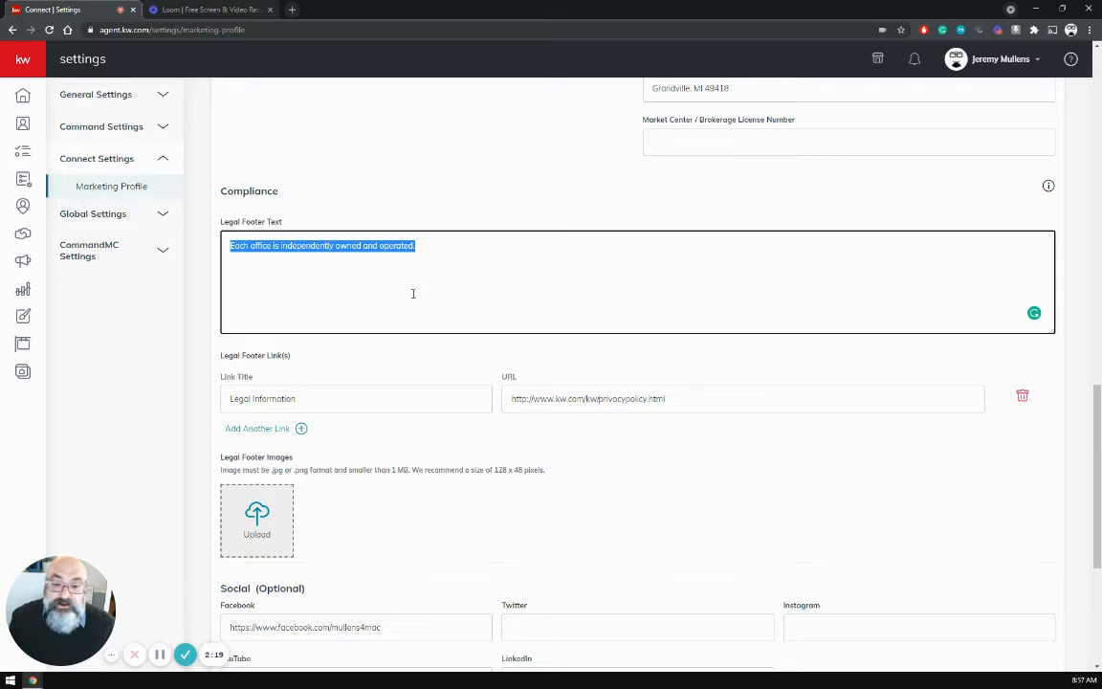
Examine the legal footer links, social profile links, Facebook Pixel ID and Google Analytics tracking ID fields.
{"action": "scroll", "coordinate": [413, 293], "scroll_direction": "down", "scroll_amount": 2}
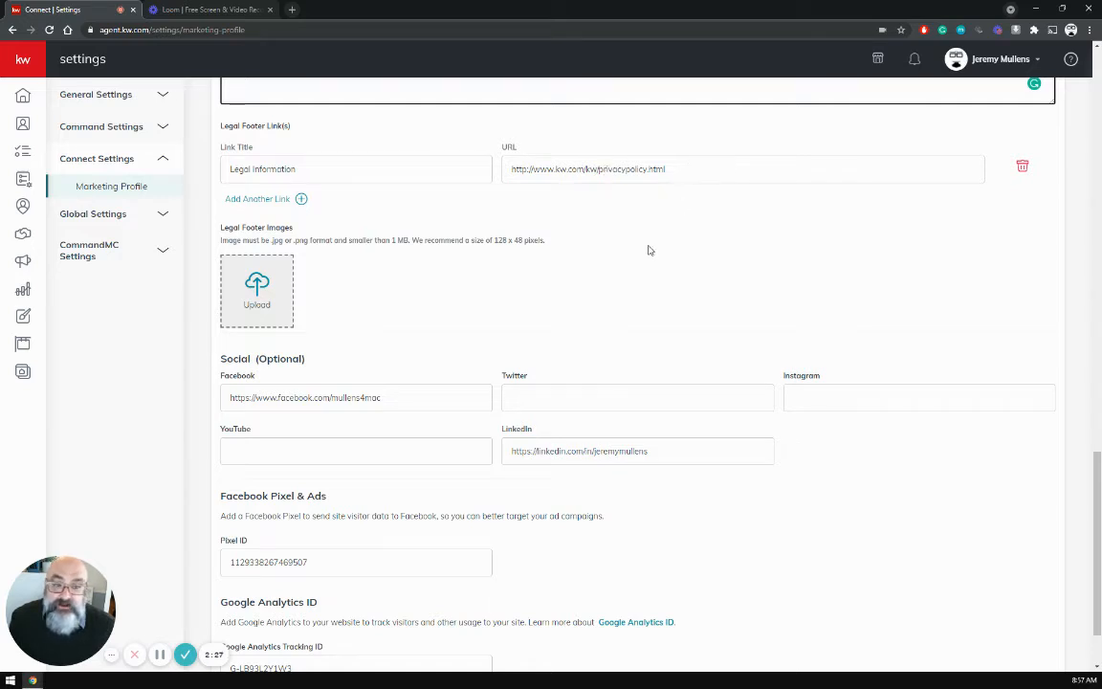
{"action": "scroll", "coordinate": [533, 295], "scroll_direction": "down", "scroll_amount": 1}
{"action": "left_click", "coordinate": [395, 307]}
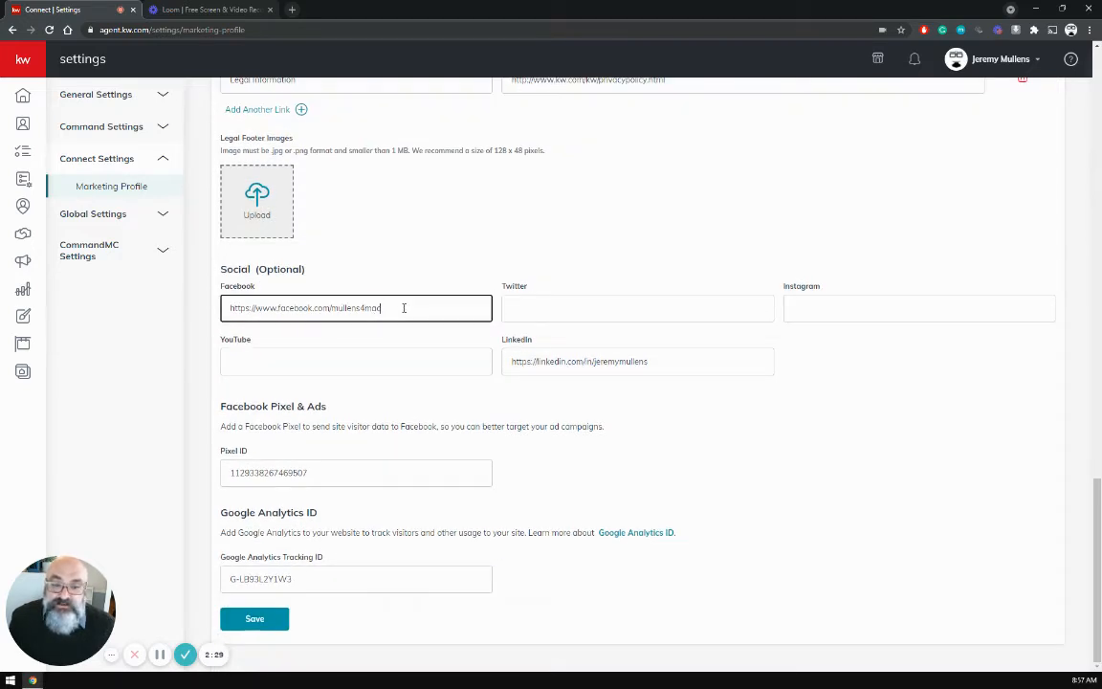
{"action": "key", "text": "ctrl+a"}
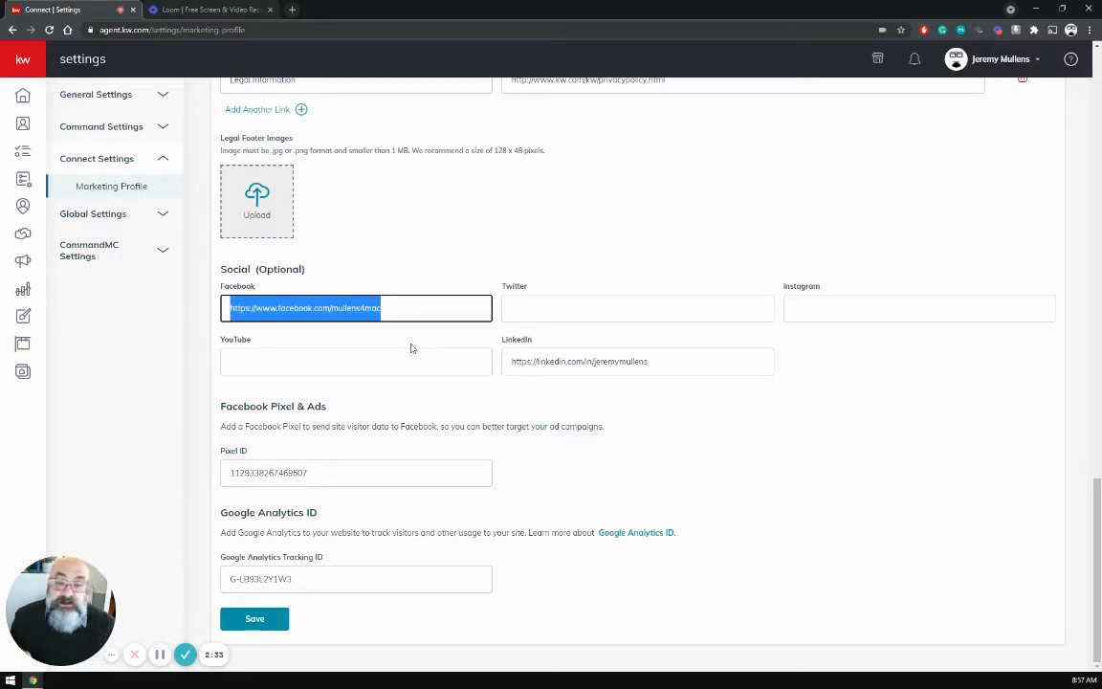
{"action": "left_click", "coordinate": [664, 445]}
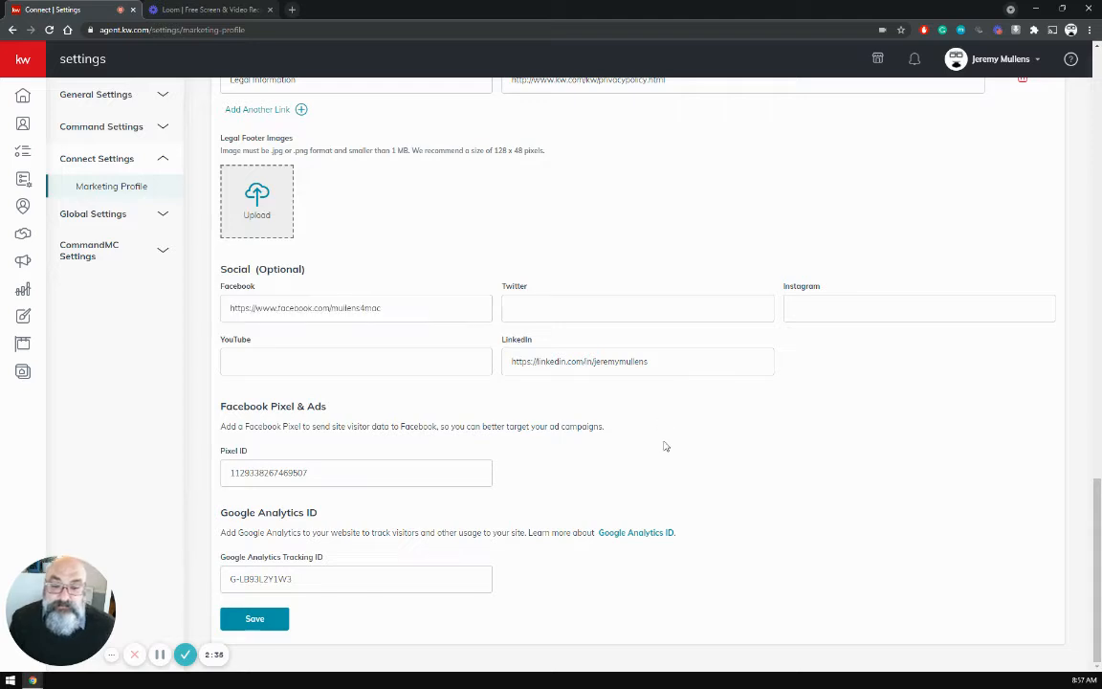
{"action": "double_click", "coordinate": [362, 478]}
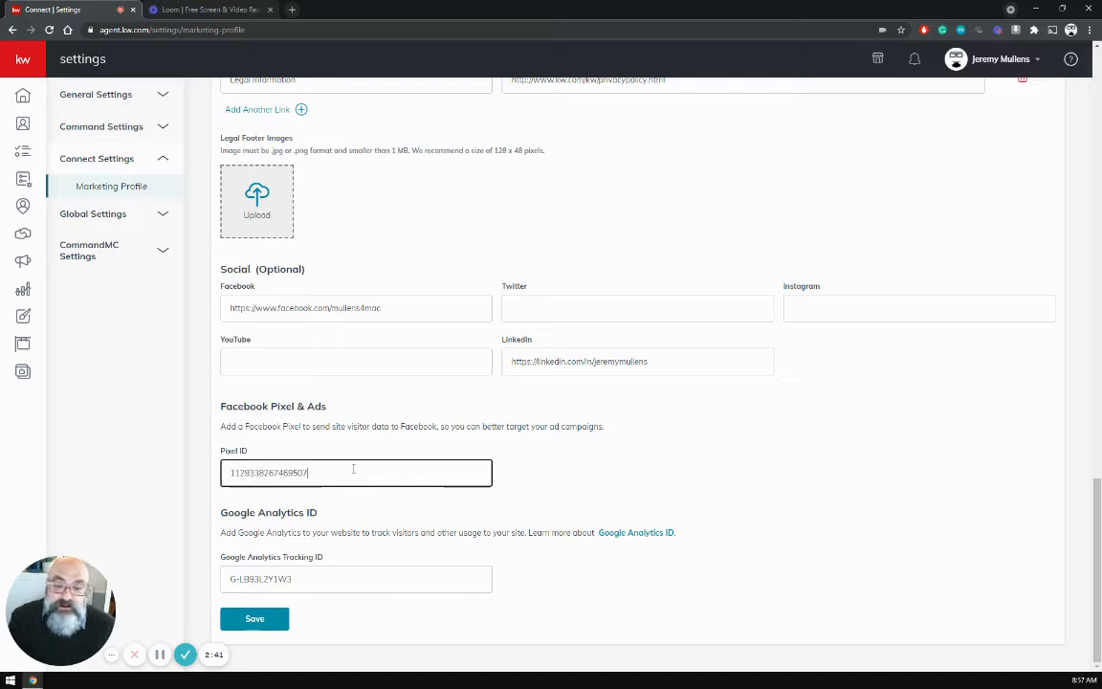
{"action": "double_click", "coordinate": [346, 579]}
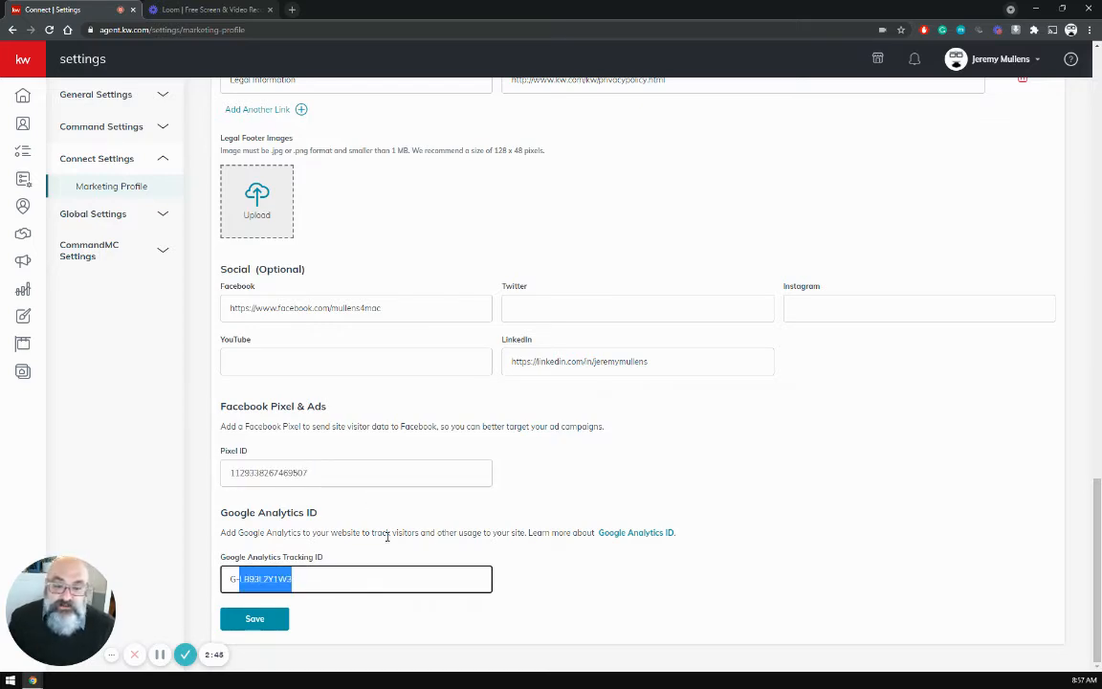
{"action": "left_click", "coordinate": [386, 537]}
Save the marketing profile and dismiss the confirmation message.
{"action": "scroll", "coordinate": [382, 503], "scroll_direction": "up", "scroll_amount": 20}
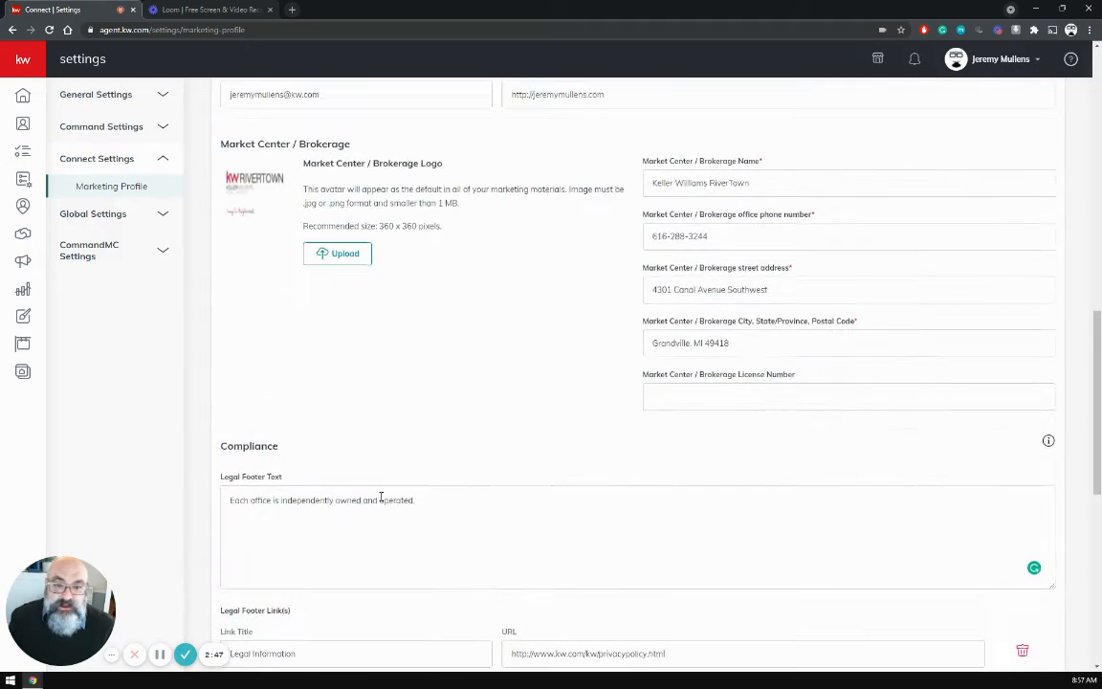
{"action": "scroll", "coordinate": [344, 483], "scroll_direction": "down", "scroll_amount": 20}
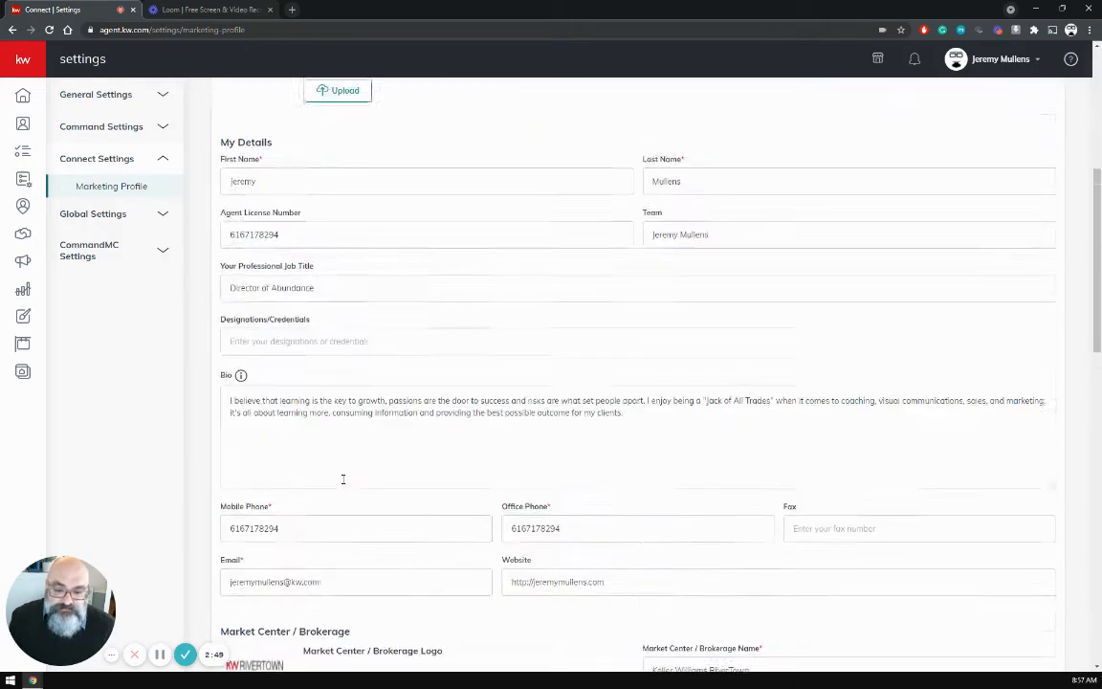
{"action": "left_click", "coordinate": [277, 621]}
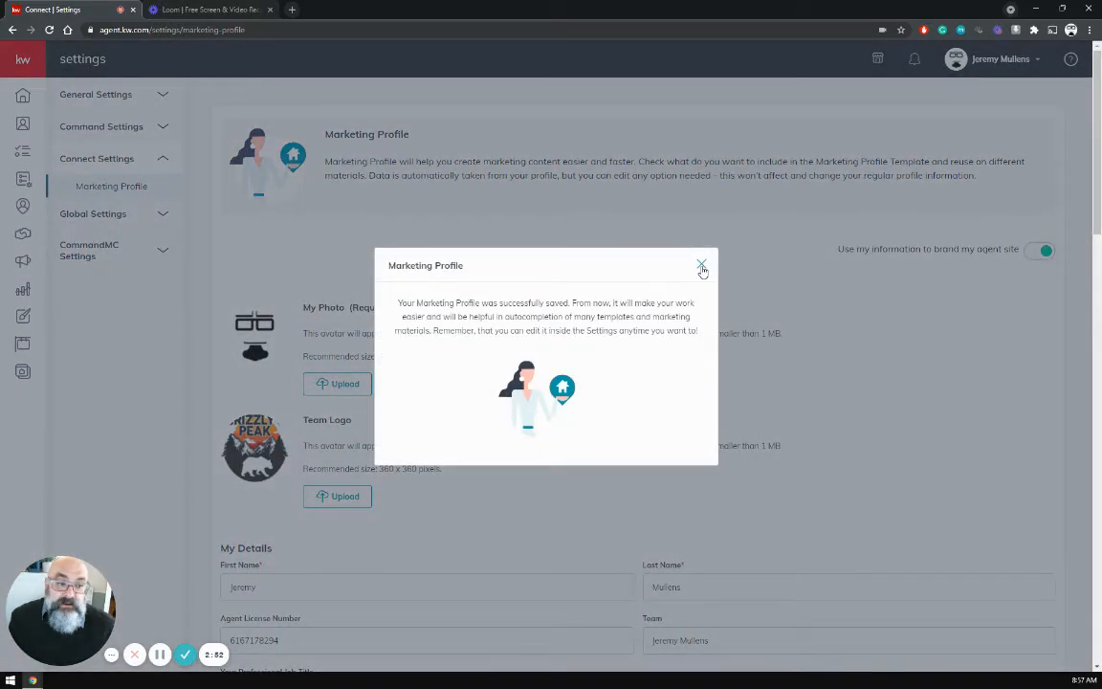
{"action": "left_click", "coordinate": [703, 264]}
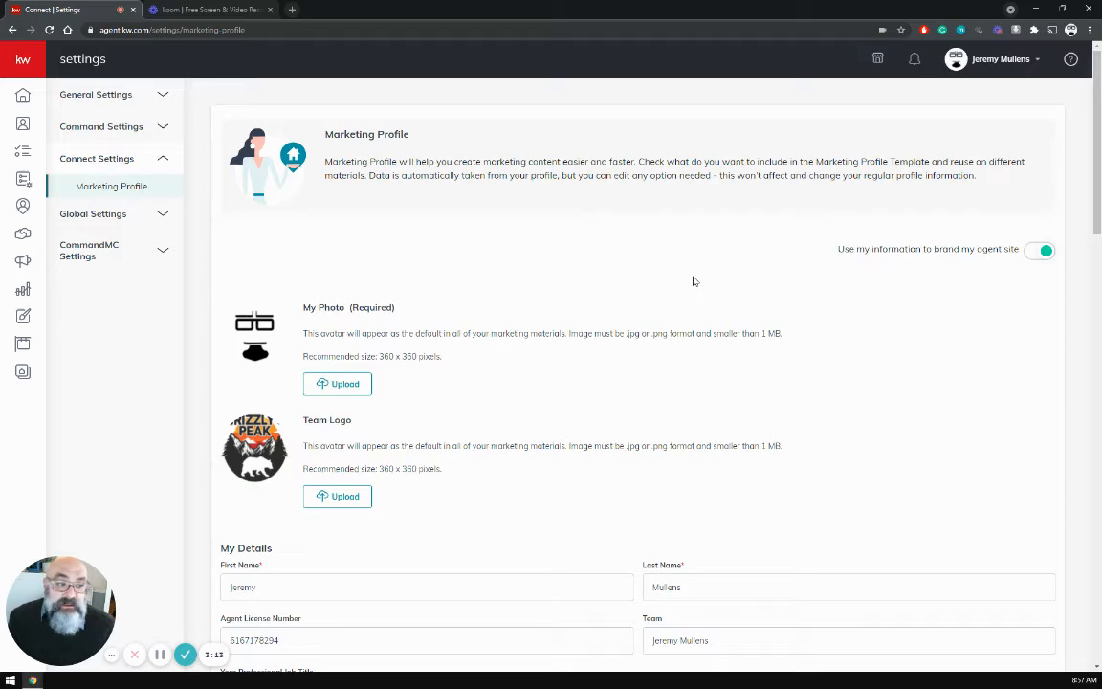
Open the Consumer section with the list of agent site pages.
{"action": "scroll", "coordinate": [343, 253], "scroll_direction": "down", "scroll_amount": 3}
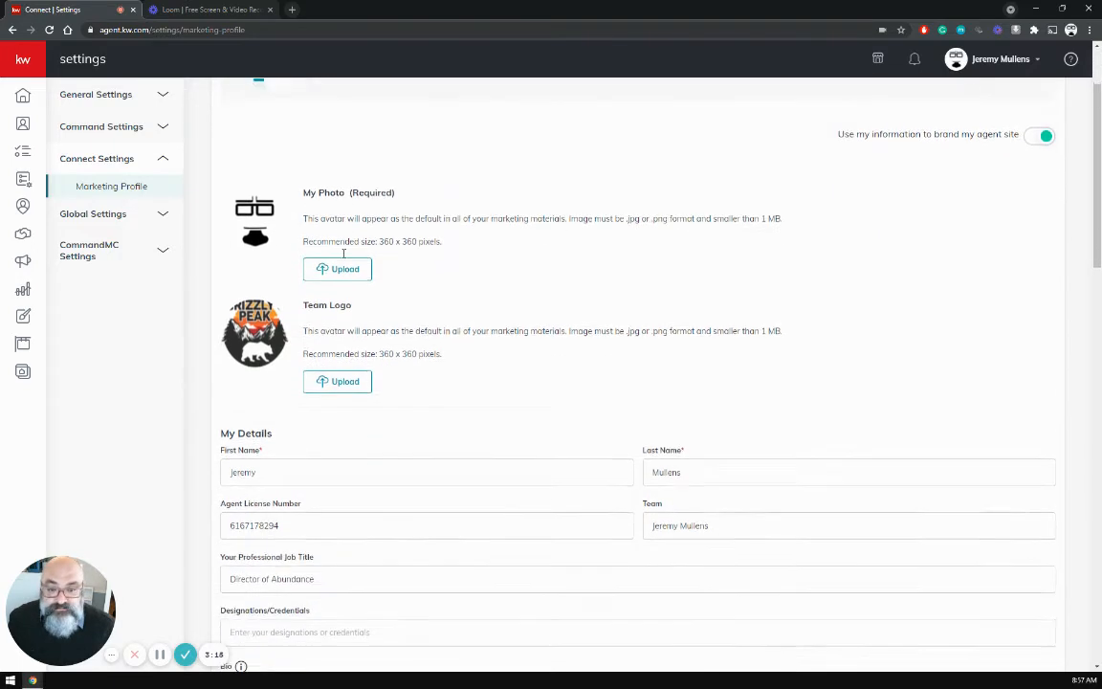
{"action": "scroll", "coordinate": [332, 245], "scroll_direction": "up", "scroll_amount": 4}
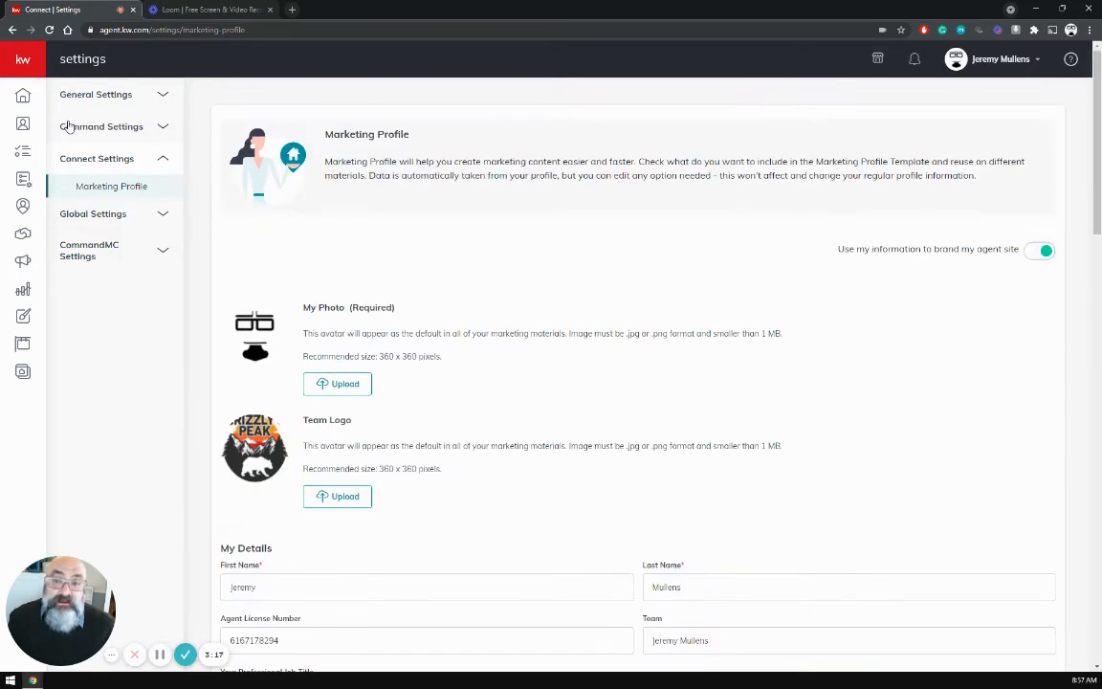
{"action": "left_click", "coordinate": [21, 60]}
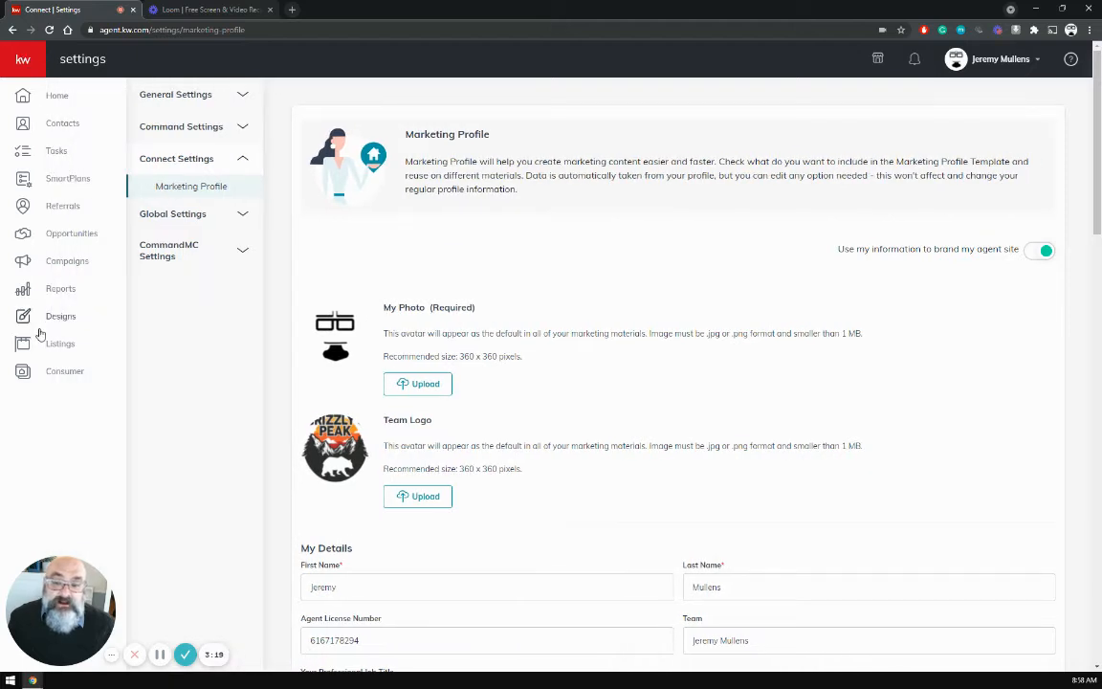
{"action": "left_click", "coordinate": [64, 373]}
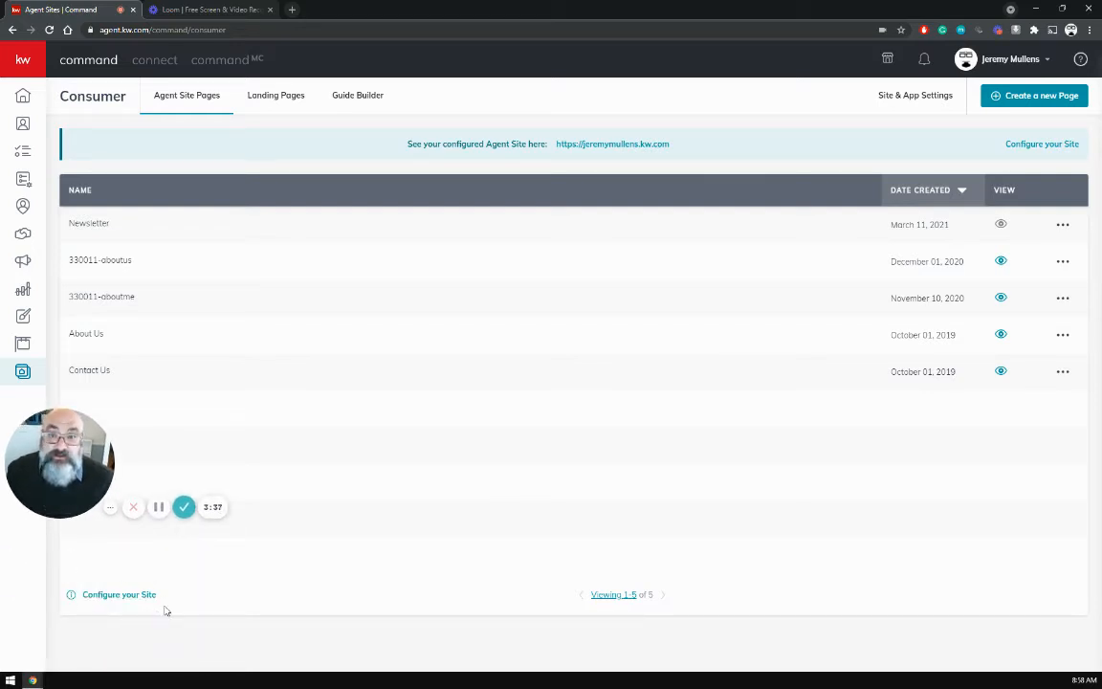
{"action": "left_click_drag", "start_coordinate": [73, 509], "coordinate": [77, 636]}
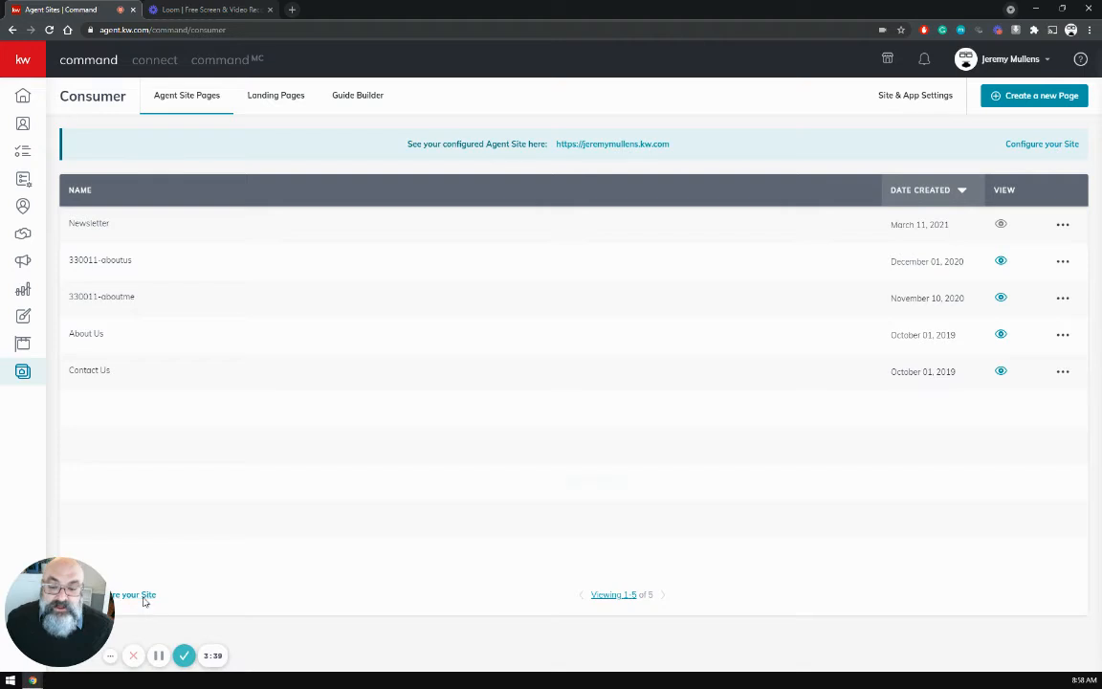
Start the Agent Sites setup guide with the new KW Agent Sites as provider and acknowledge the compliance reminder.
{"action": "left_click", "coordinate": [141, 595]}
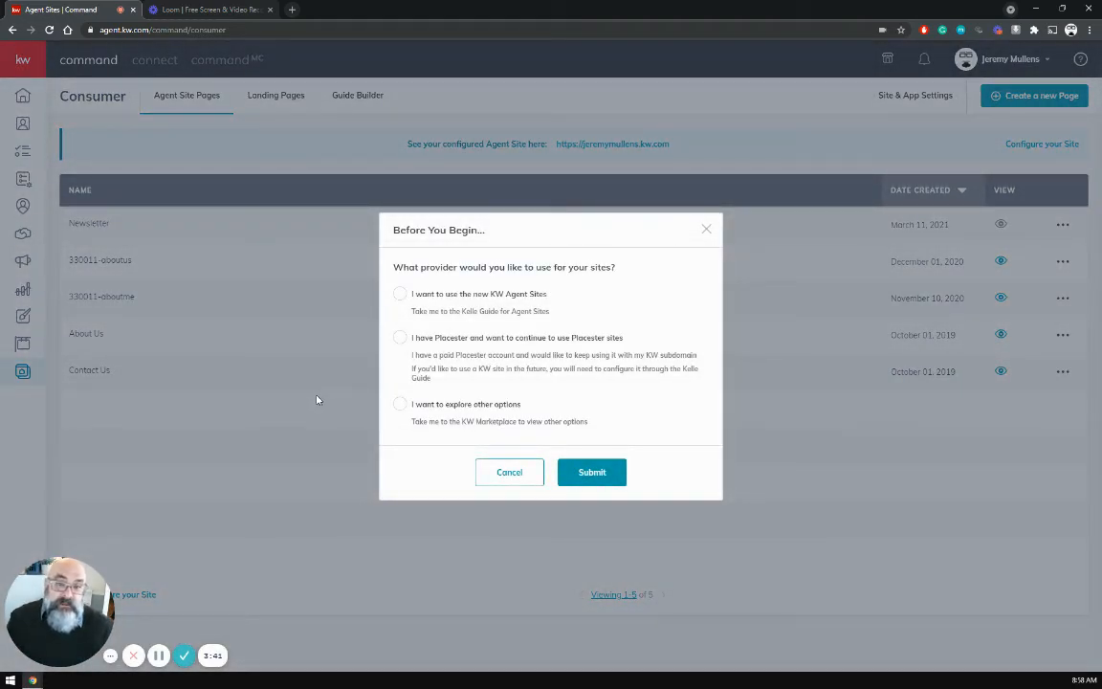
{"action": "left_click", "coordinate": [402, 293]}
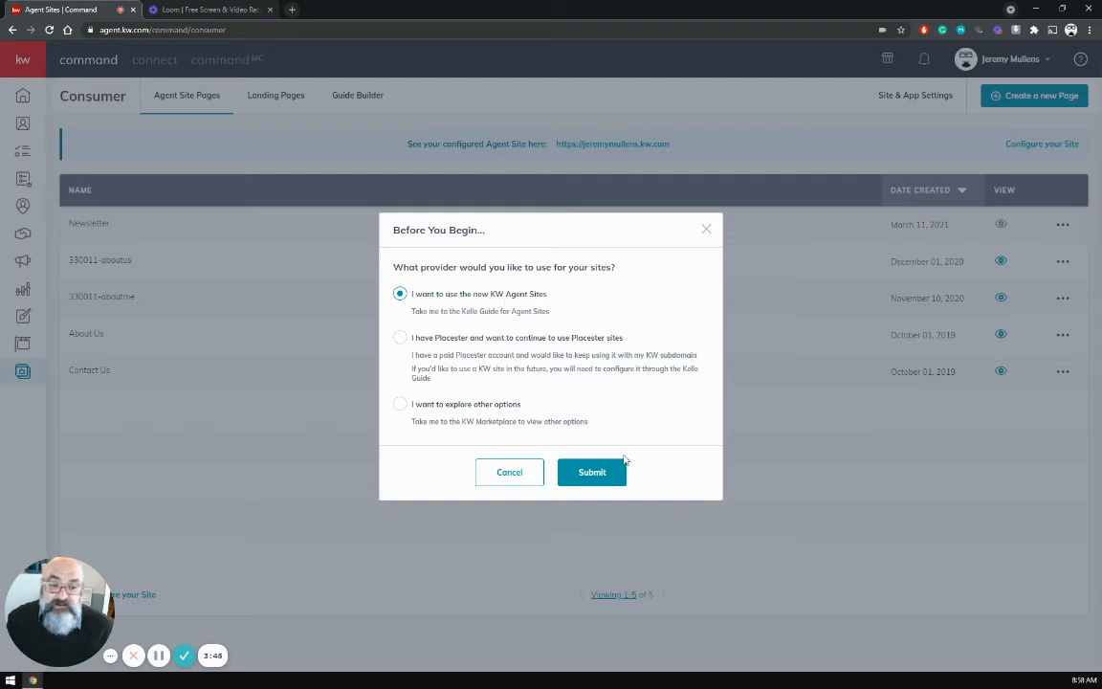
{"action": "left_click", "coordinate": [609, 481]}
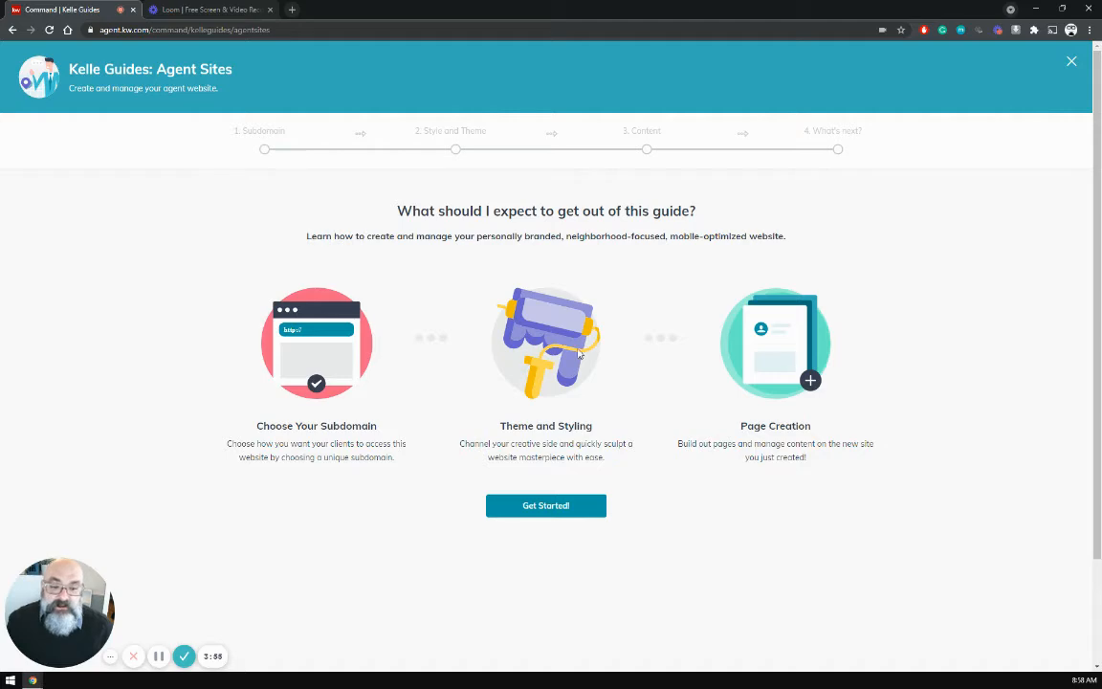
{"action": "left_click", "coordinate": [561, 509]}
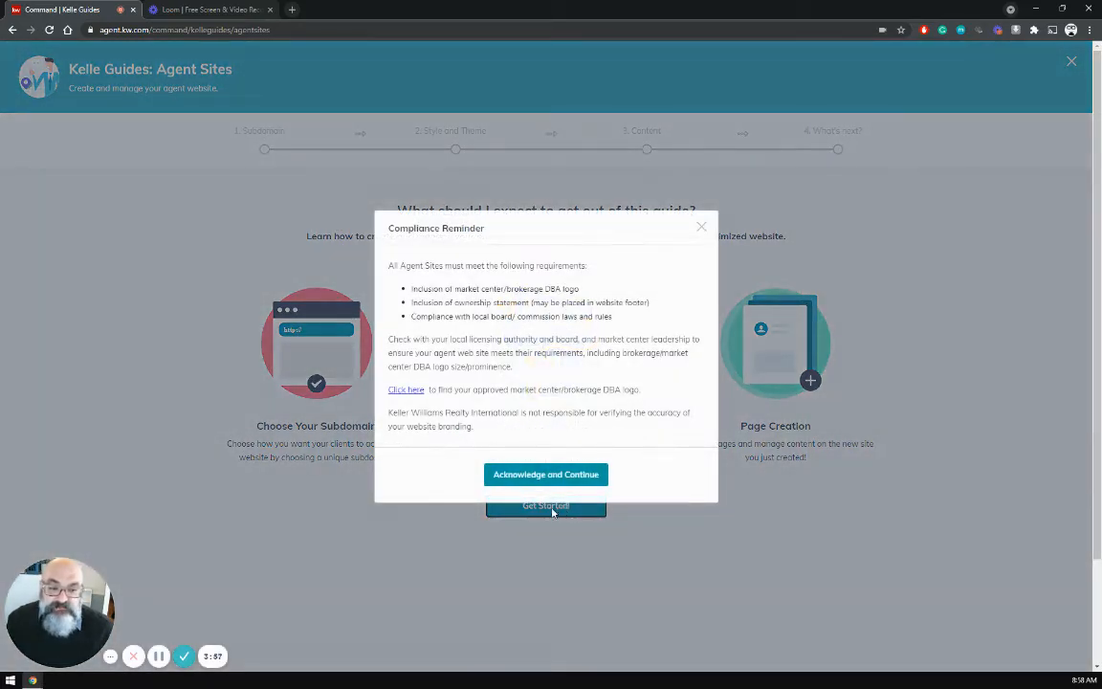
{"action": "left_click", "coordinate": [541, 477]}
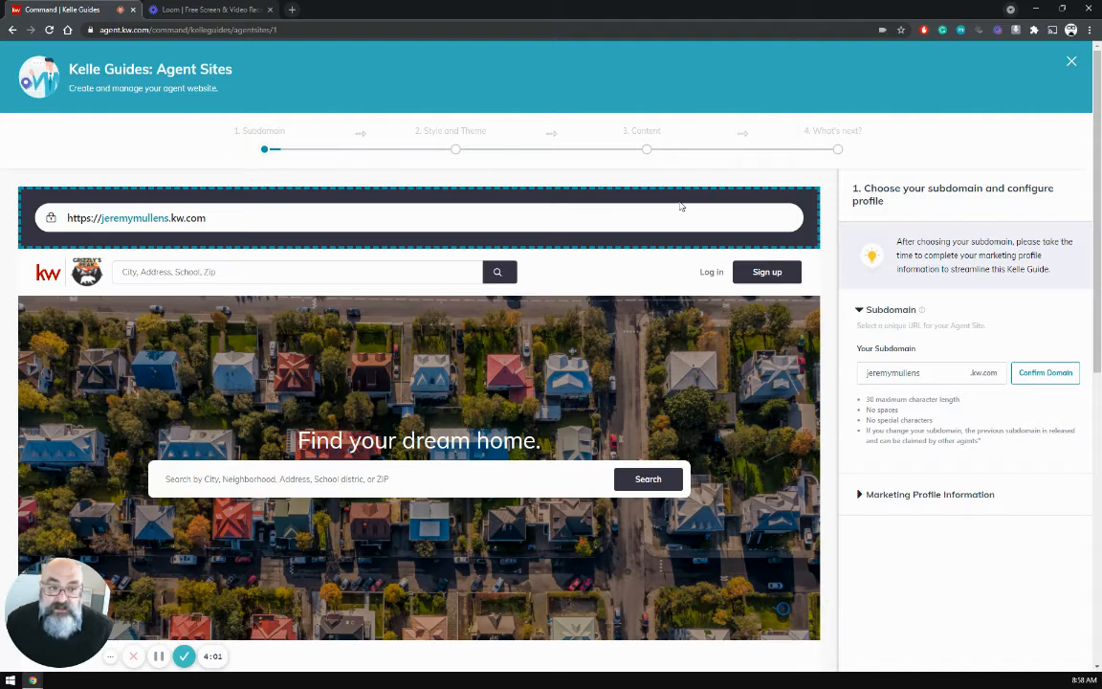
Examine the agent site's subdomain entry and its naming rules.
{"action": "left_click", "coordinate": [936, 372]}
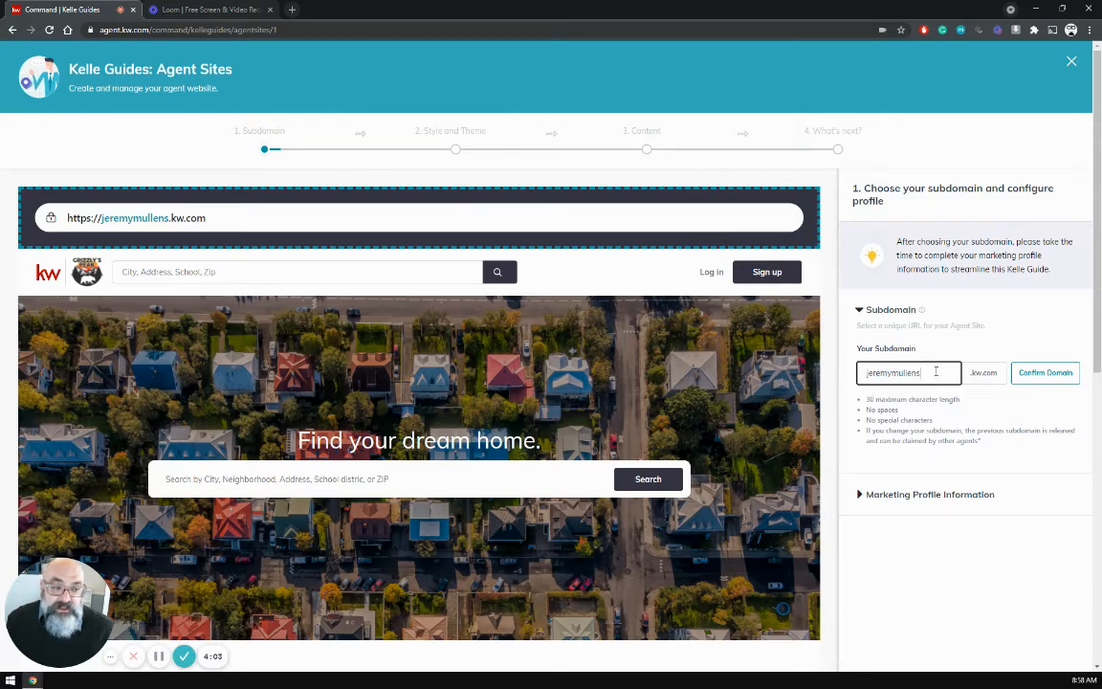
{"action": "double_click", "coordinate": [935, 372]}
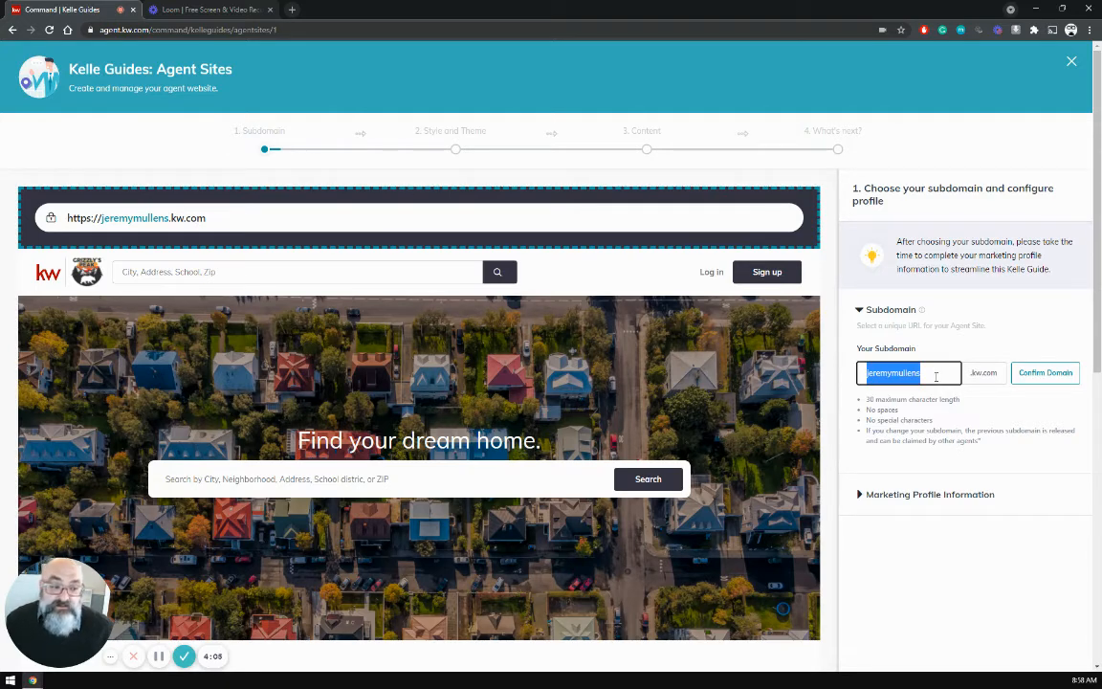
{"action": "left_click", "coordinate": [940, 376]}
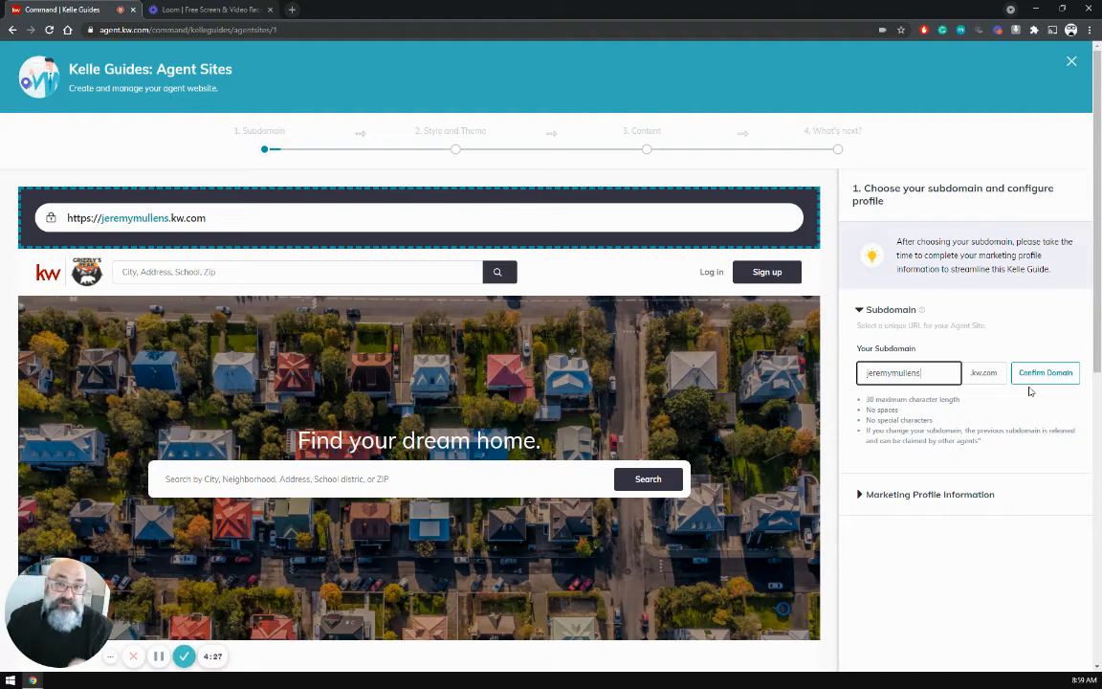
Examine the marketing profile information, from the basic details and legal footer to the logos, social media links and KW App Link.
{"action": "left_click", "coordinate": [905, 494]}
{"action": "scroll", "coordinate": [932, 463], "scroll_direction": "down", "scroll_amount": 4}
{"action": "scroll", "coordinate": [933, 463], "scroll_direction": "up", "scroll_amount": 2}
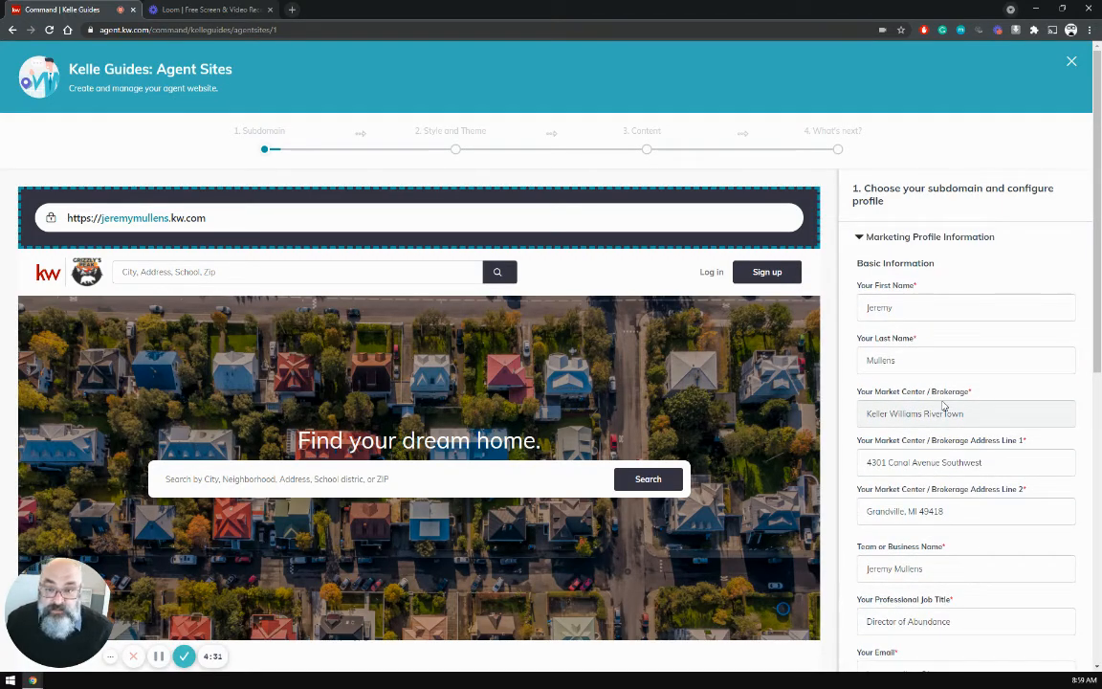
{"action": "scroll", "coordinate": [955, 372], "scroll_direction": "down", "scroll_amount": 10}
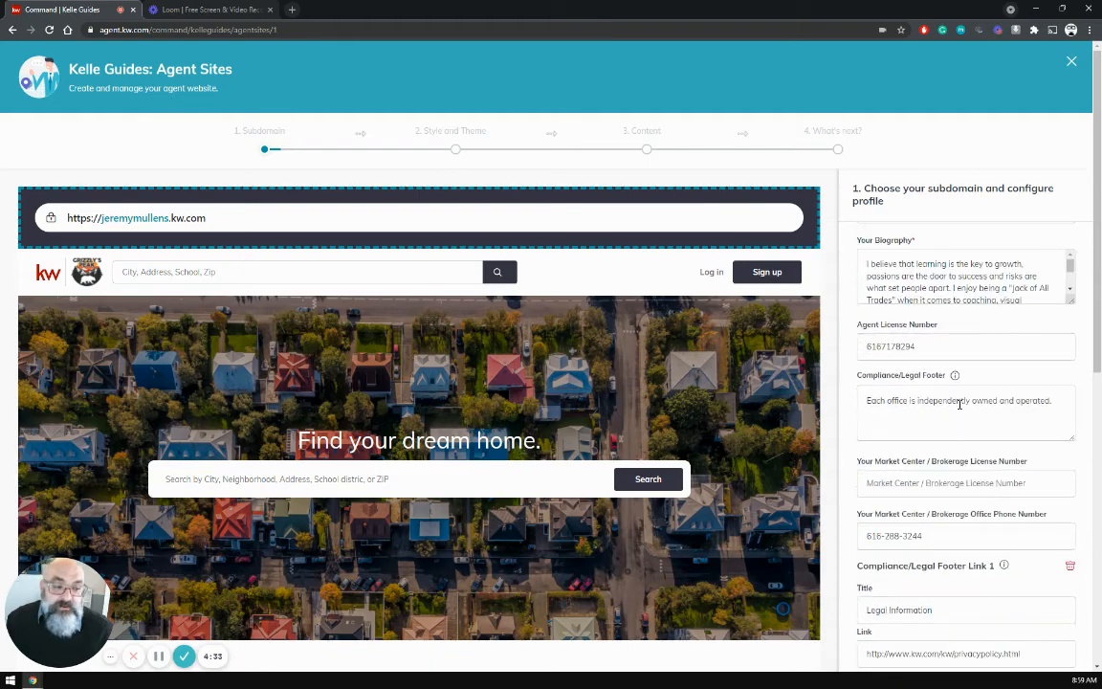
{"action": "scroll", "coordinate": [960, 405], "scroll_direction": "down", "scroll_amount": 8}
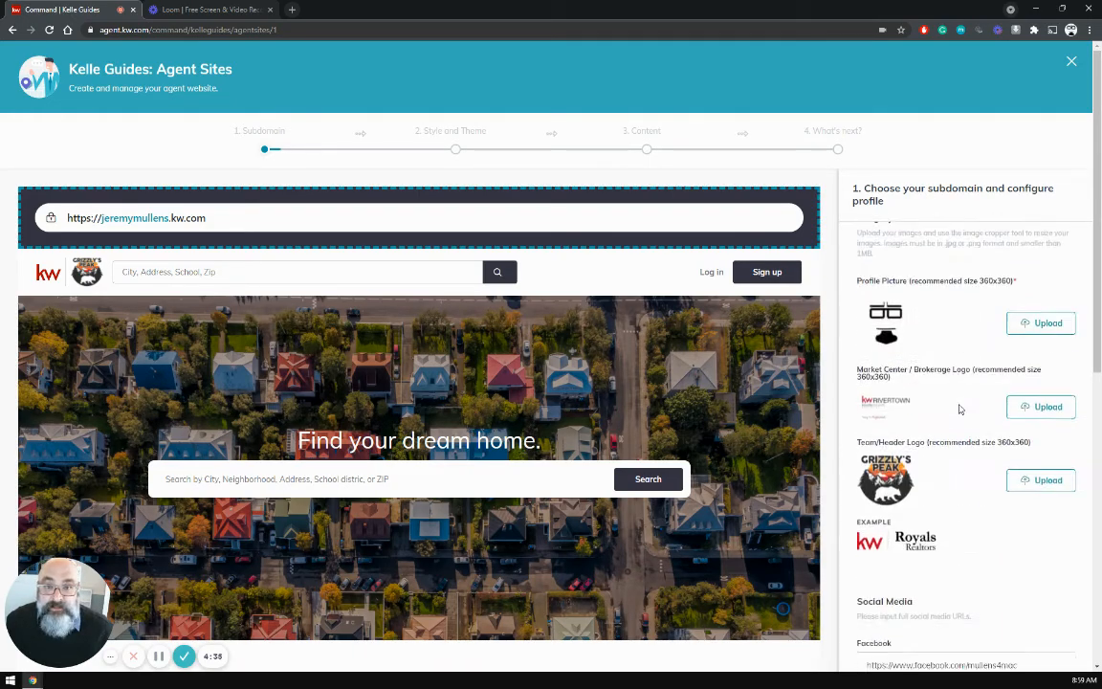
{"action": "scroll", "coordinate": [960, 410], "scroll_direction": "down", "scroll_amount": 2}
{"action": "scroll", "coordinate": [1065, 536], "scroll_direction": "down", "scroll_amount": 3}
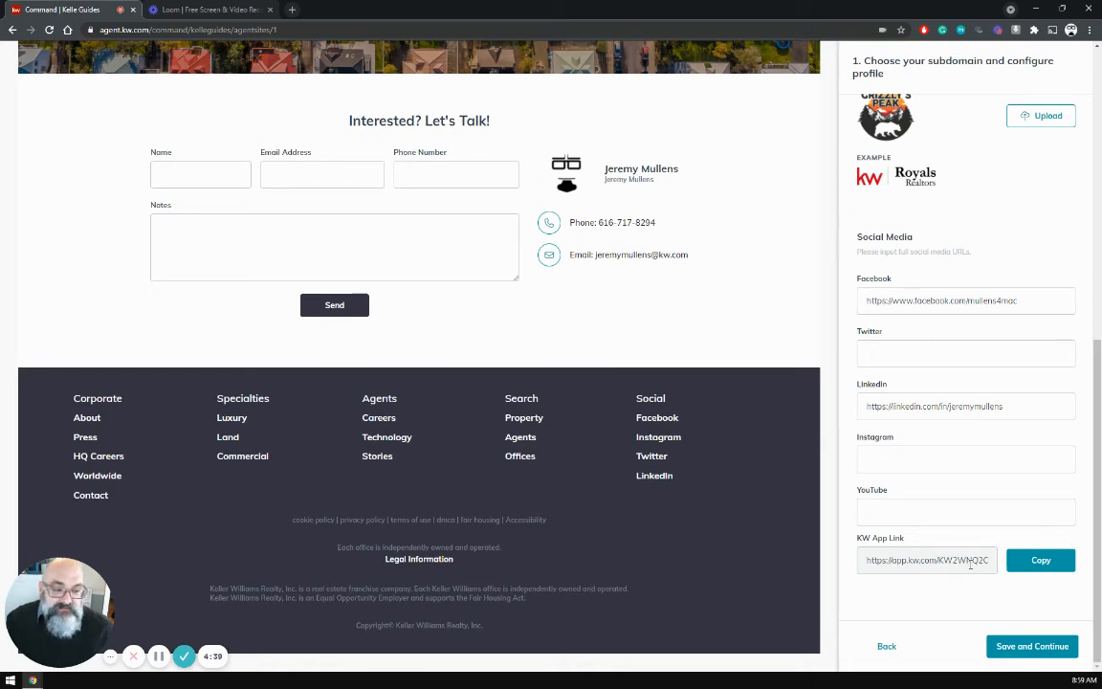
{"action": "left_click_drag", "start_coordinate": [972, 564], "coordinate": [952, 564]}
{"action": "left_click", "coordinate": [898, 562]}
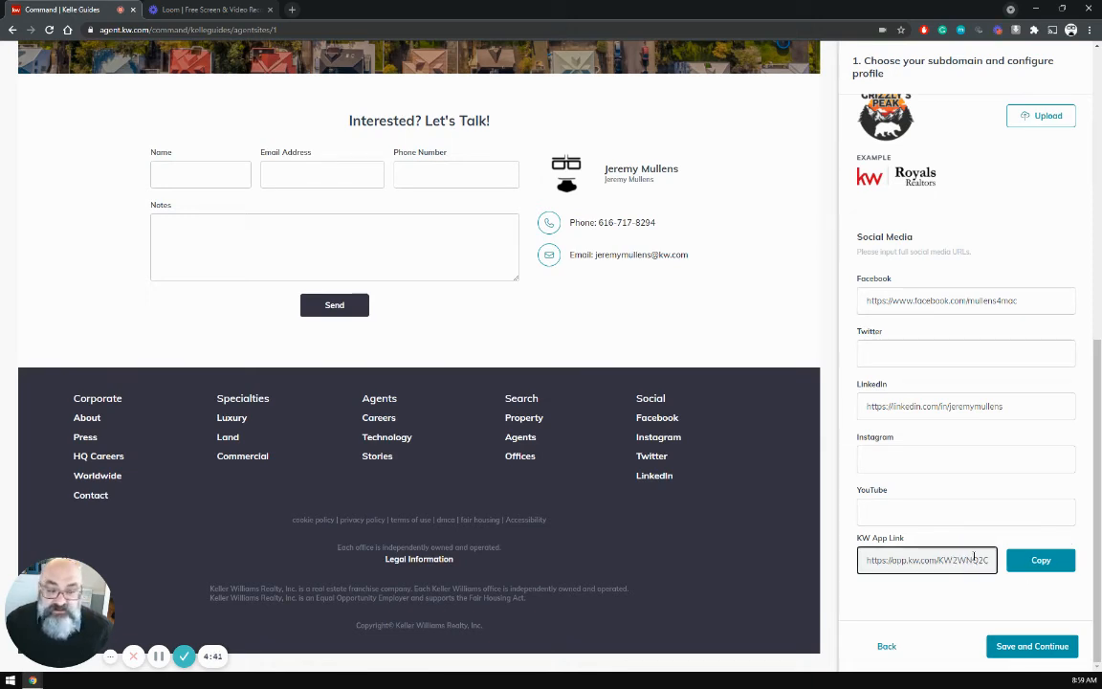
Confirm the existing subdomain, save the profile step and continue to Style and Theme.
{"action": "left_click", "coordinate": [1032, 648]}
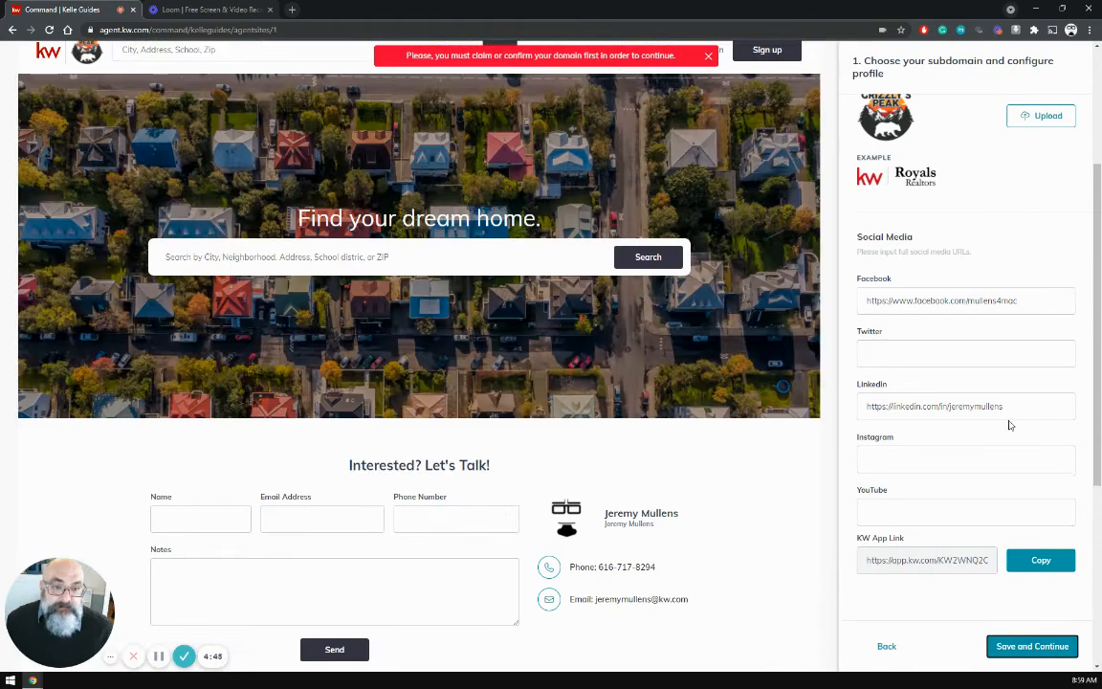
{"action": "scroll", "coordinate": [1014, 381], "scroll_direction": "up", "scroll_amount": 10}
{"action": "left_click", "coordinate": [978, 184]}
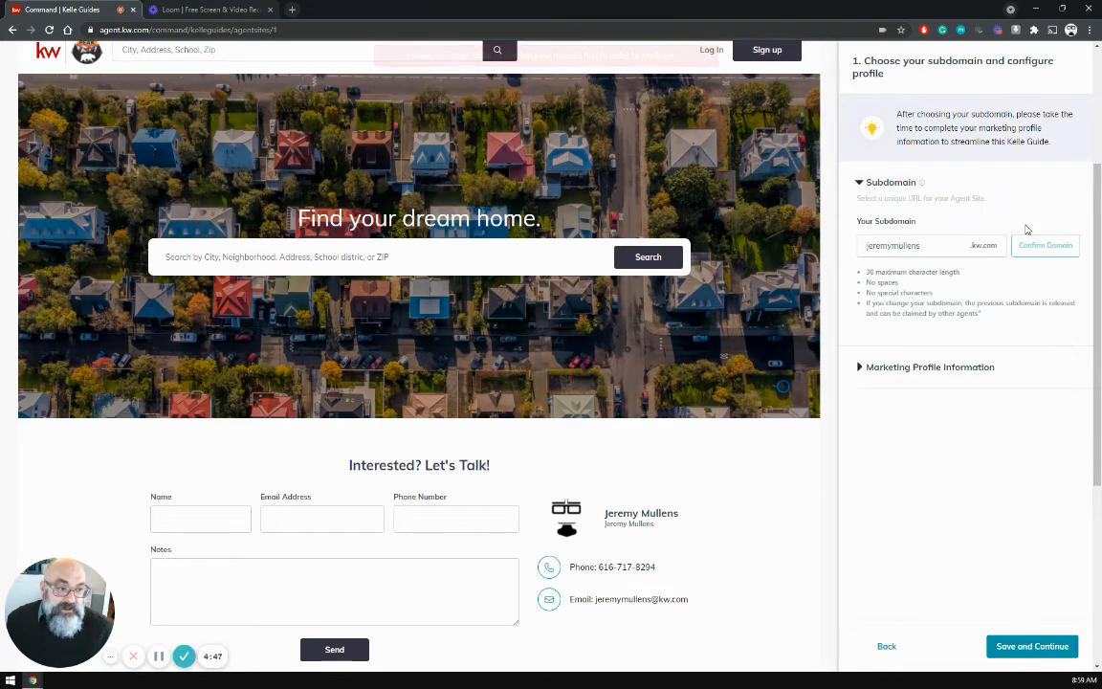
{"action": "left_click", "coordinate": [1032, 646]}
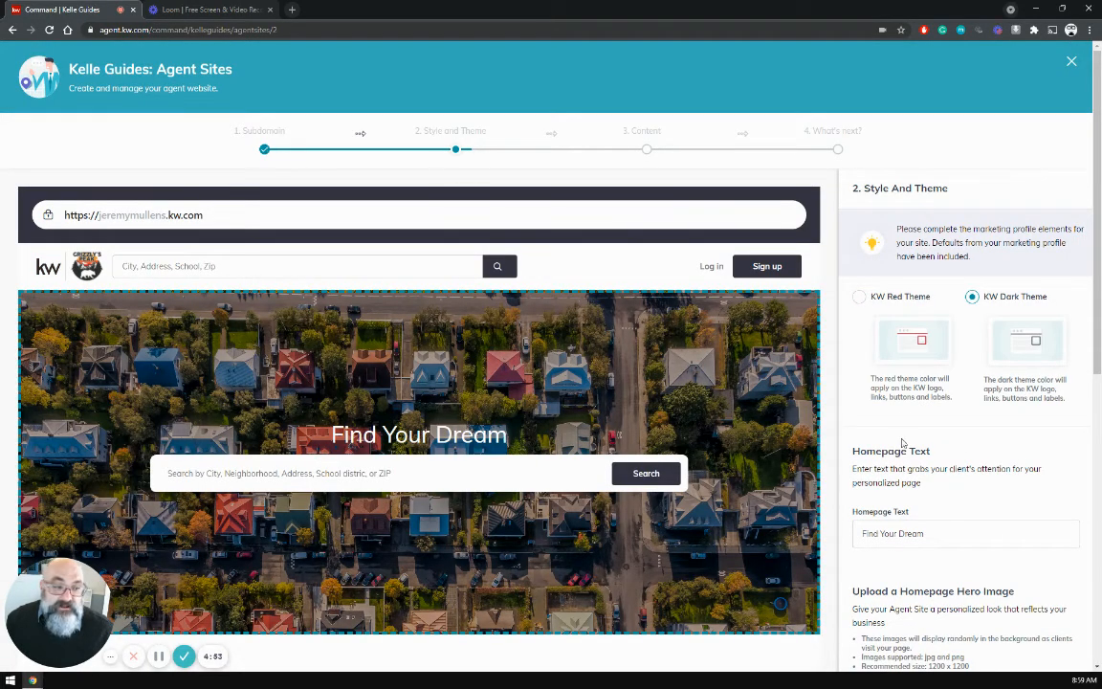
Apply the KW Red Theme to the agent site.
{"action": "left_click", "coordinate": [918, 332]}
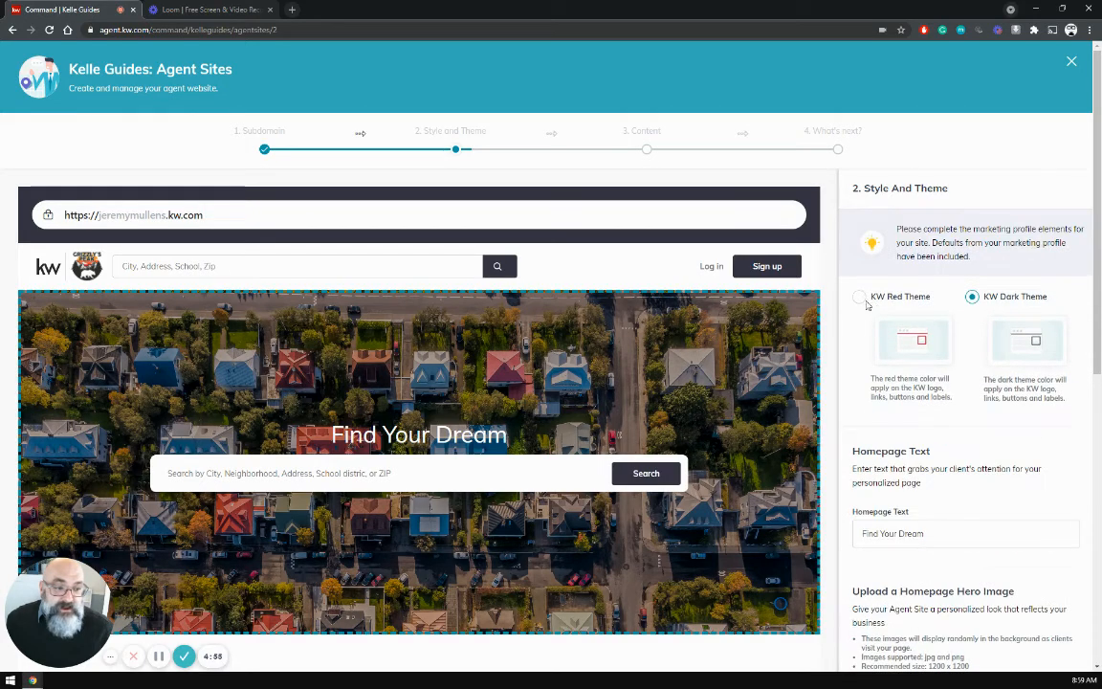
{"action": "scroll", "coordinate": [873, 438], "scroll_direction": "down", "scroll_amount": 1}
{"action": "scroll", "coordinate": [702, 450], "scroll_direction": "down", "scroll_amount": 1}
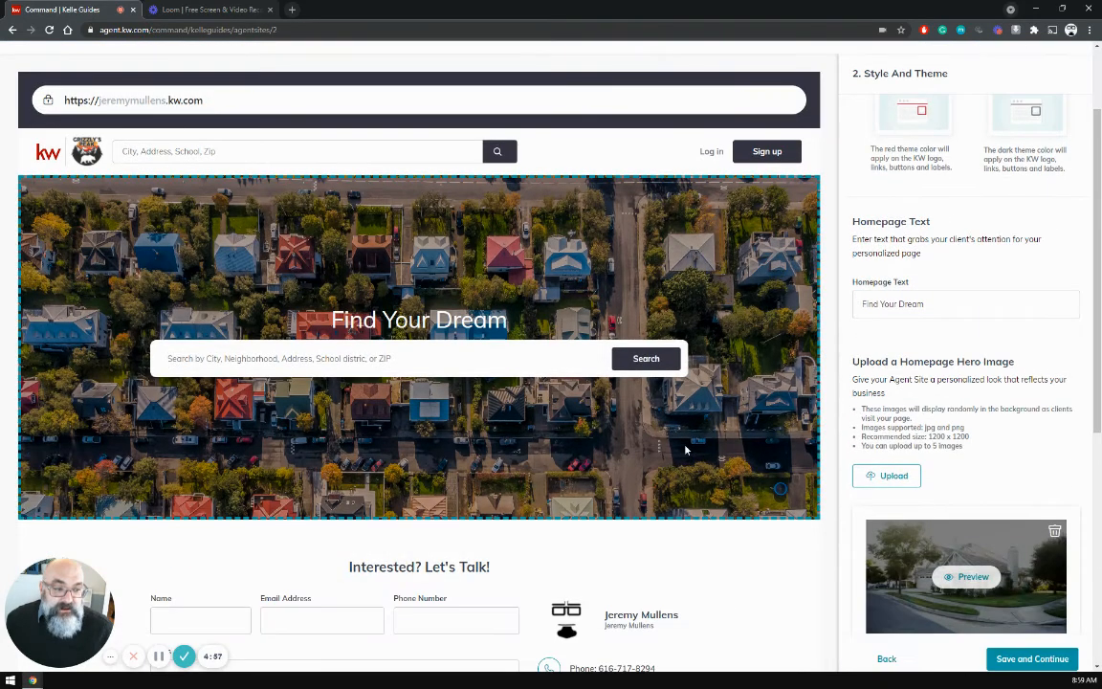
Review the homepage text, hero images and recommended image size, and save the style settings to continue to Content.
{"action": "left_click", "coordinate": [952, 303]}
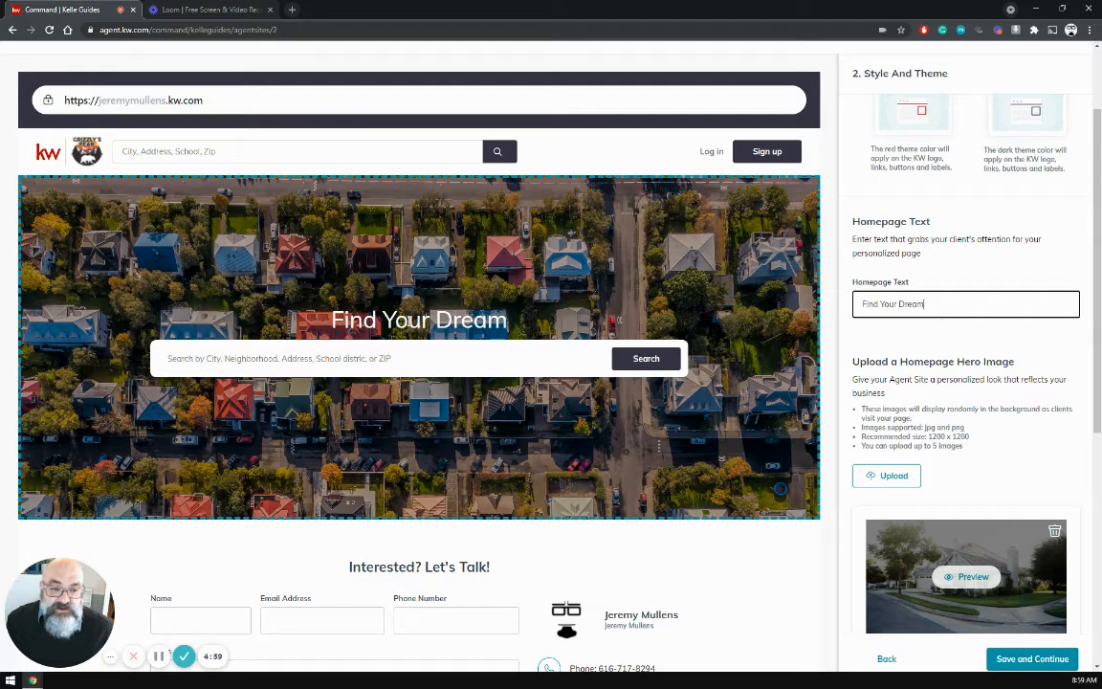
{"action": "scroll", "coordinate": [854, 393], "scroll_direction": "down", "scroll_amount": 1}
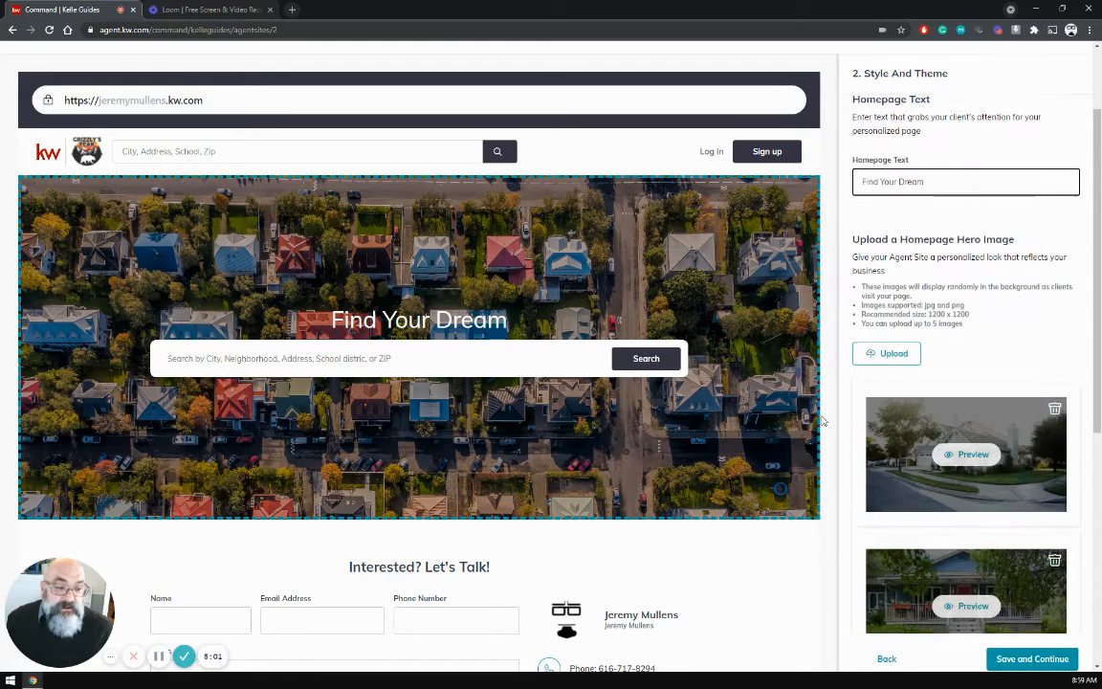
{"action": "scroll", "coordinate": [966, 435], "scroll_direction": "down", "scroll_amount": 2}
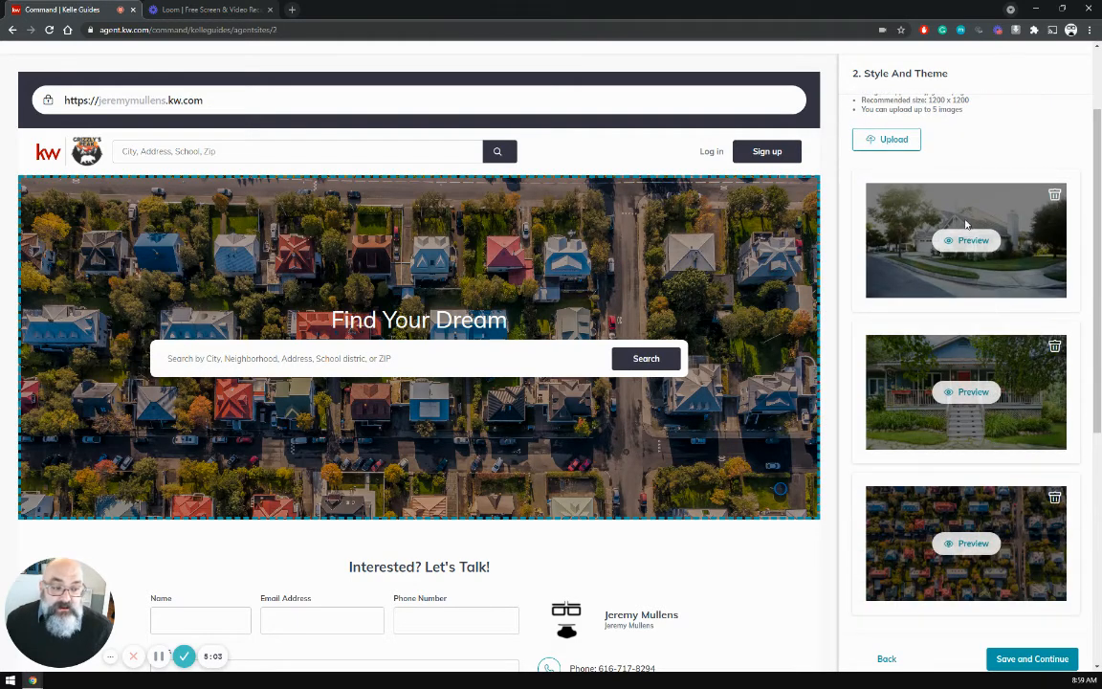
{"action": "scroll", "coordinate": [972, 402], "scroll_direction": "down", "scroll_amount": 2}
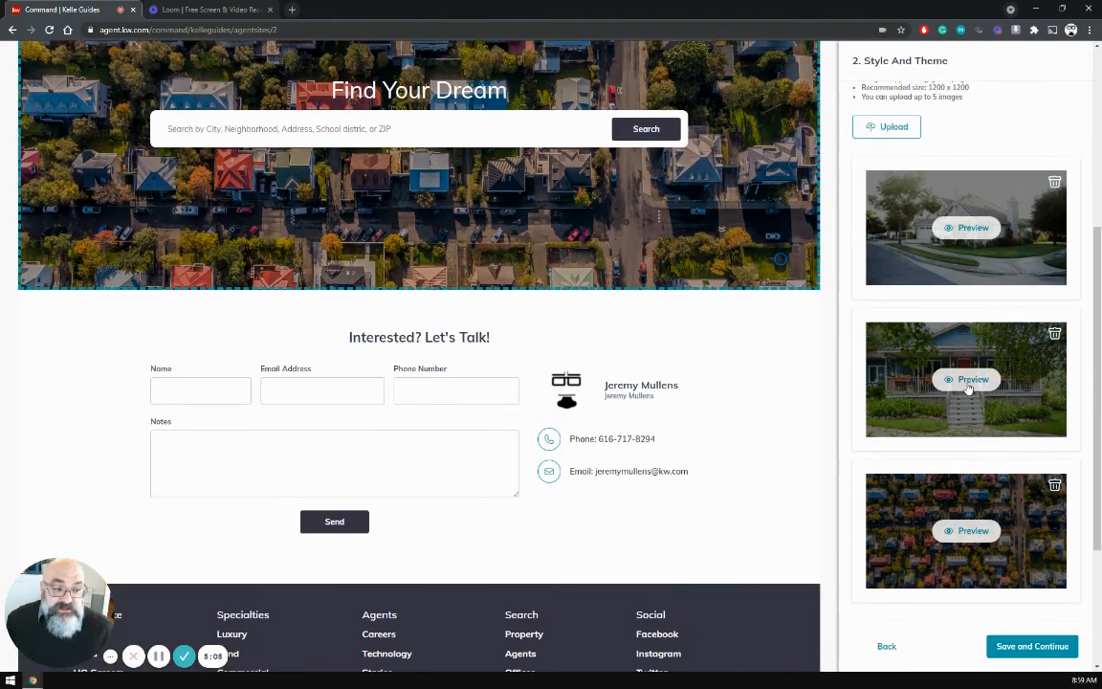
{"action": "scroll", "coordinate": [990, 434], "scroll_direction": "down", "scroll_amount": 2}
{"action": "scroll", "coordinate": [1038, 449], "scroll_direction": "up", "scroll_amount": 4}
{"action": "scroll", "coordinate": [1044, 423], "scroll_direction": "down", "scroll_amount": 4}
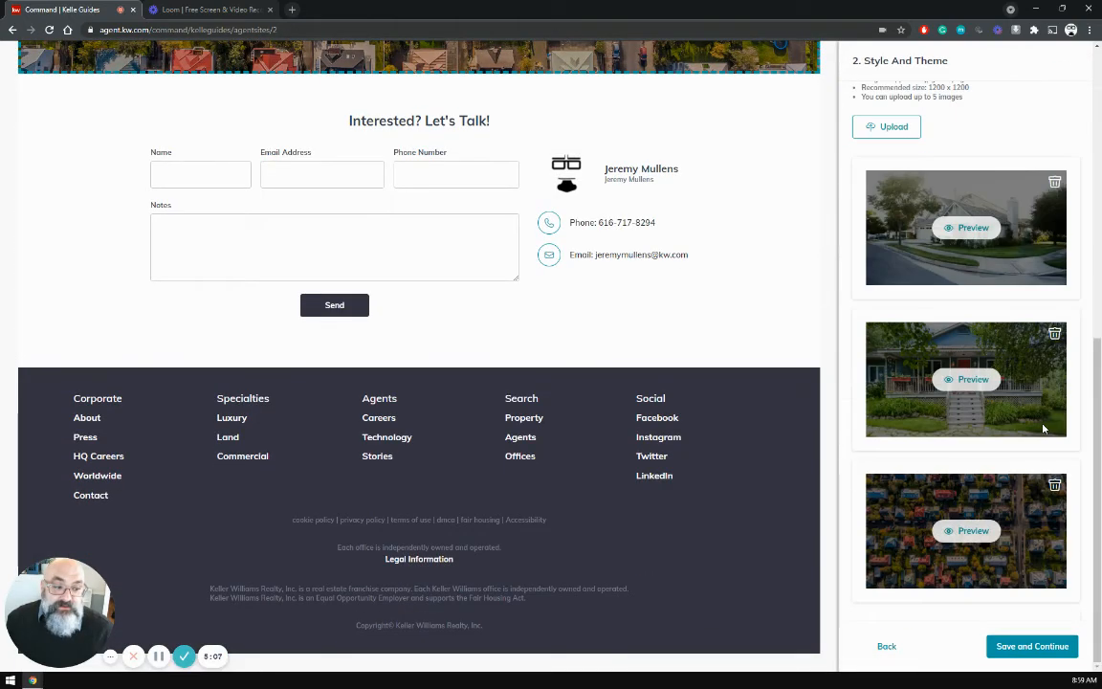
{"action": "scroll", "coordinate": [952, 229], "scroll_direction": "up", "scroll_amount": 4}
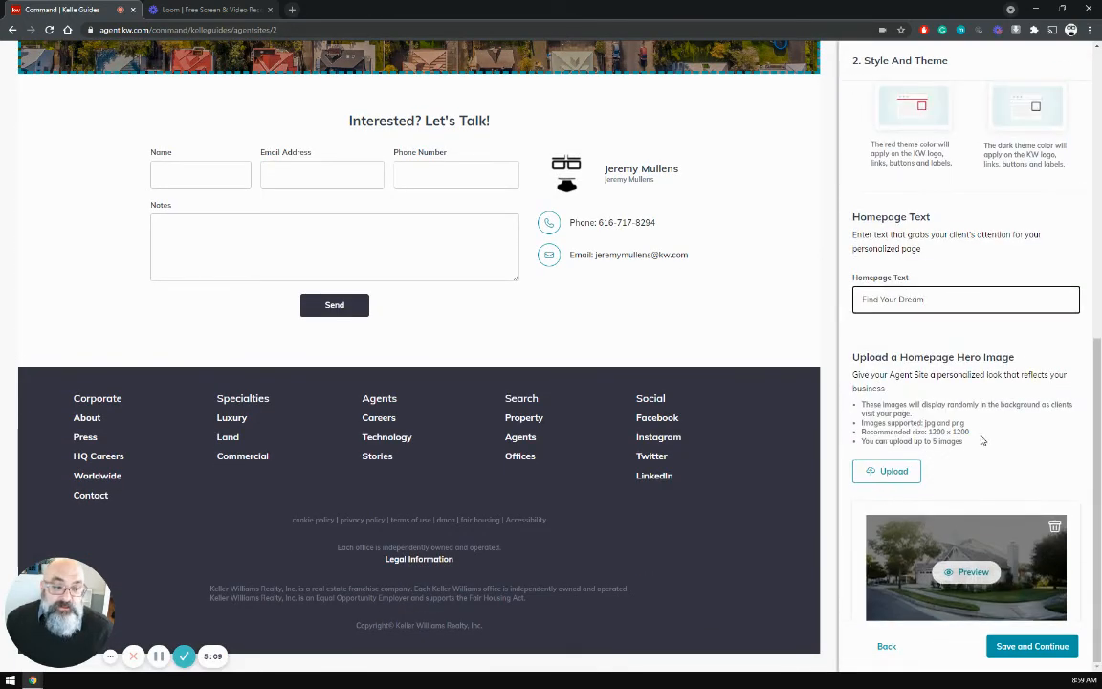
{"action": "left_click_drag", "start_coordinate": [981, 439], "coordinate": [940, 432]}
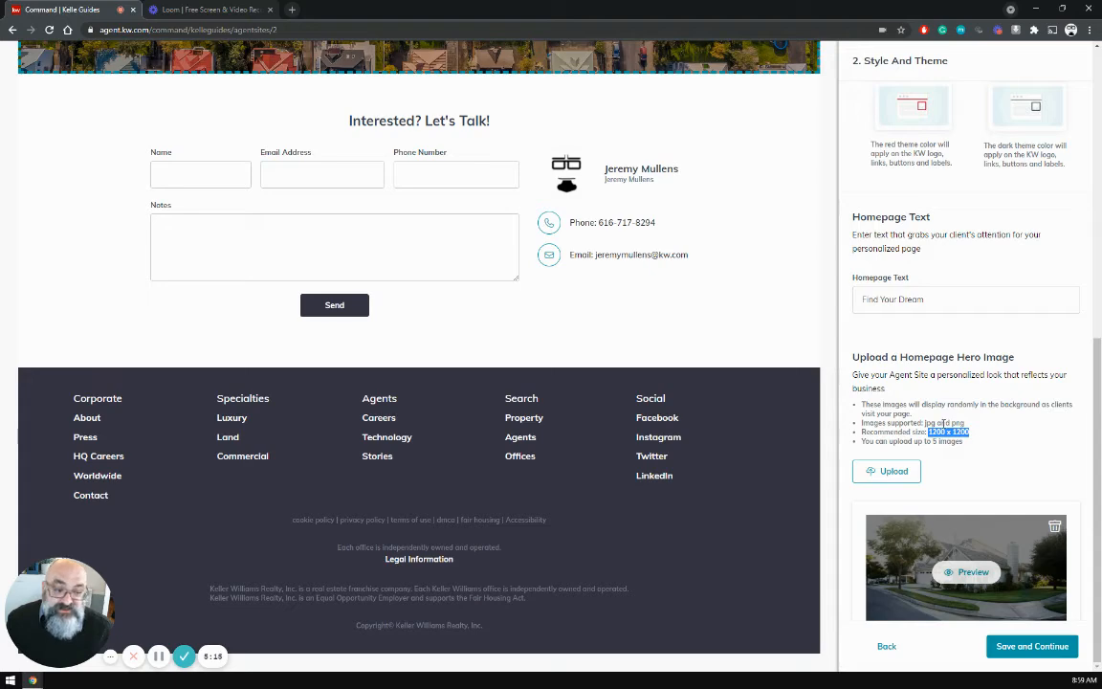
{"action": "left_click", "coordinate": [1033, 643]}
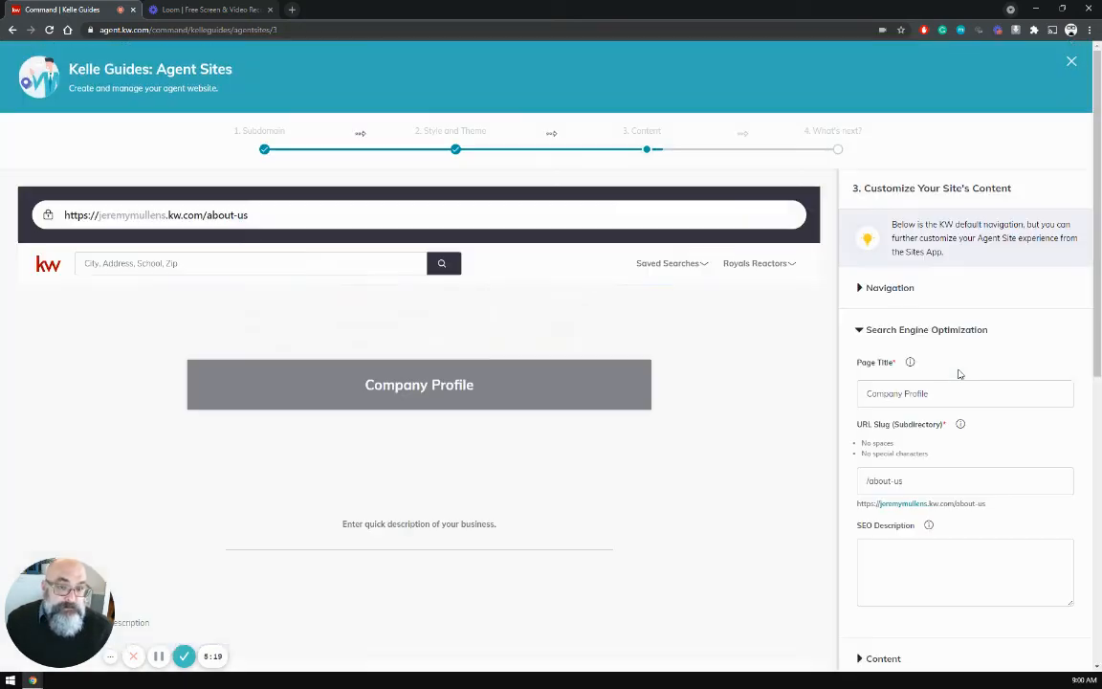
Examine the Company Profile page preview and its search engine optimization fields.
{"action": "scroll", "coordinate": [775, 303], "scroll_direction": "down", "scroll_amount": 2}
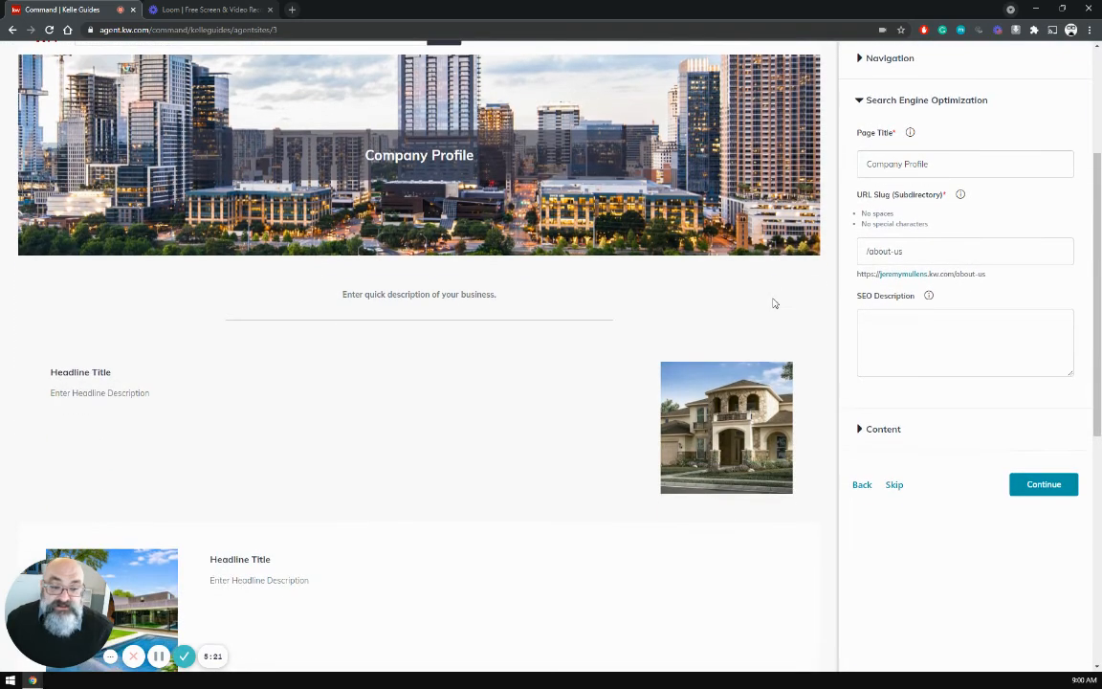
{"action": "scroll", "coordinate": [829, 249], "scroll_direction": "up", "scroll_amount": 2}
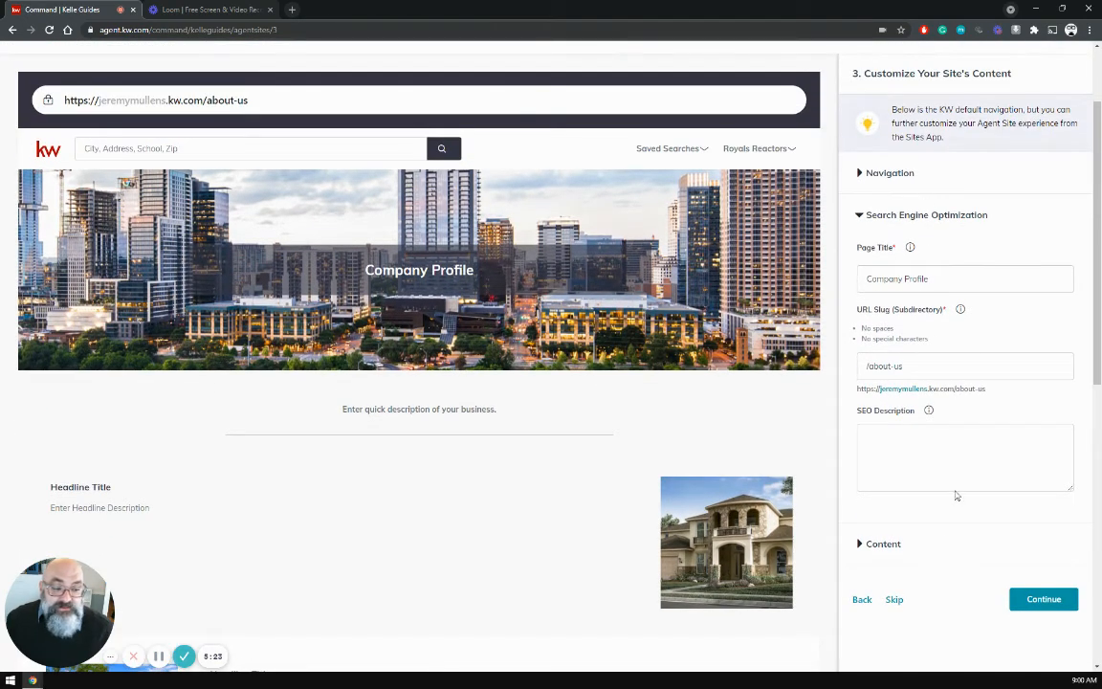
{"action": "scroll", "coordinate": [490, 373], "scroll_direction": "down", "scroll_amount": 2}
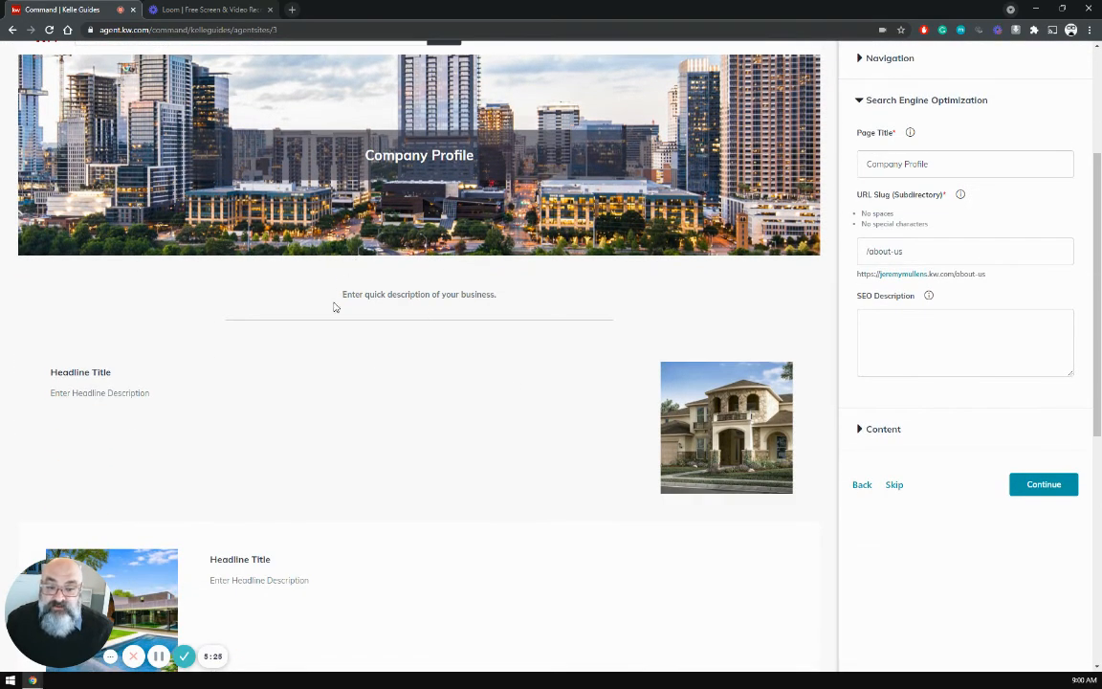
{"action": "scroll", "coordinate": [231, 355], "scroll_direction": "down", "scroll_amount": 6}
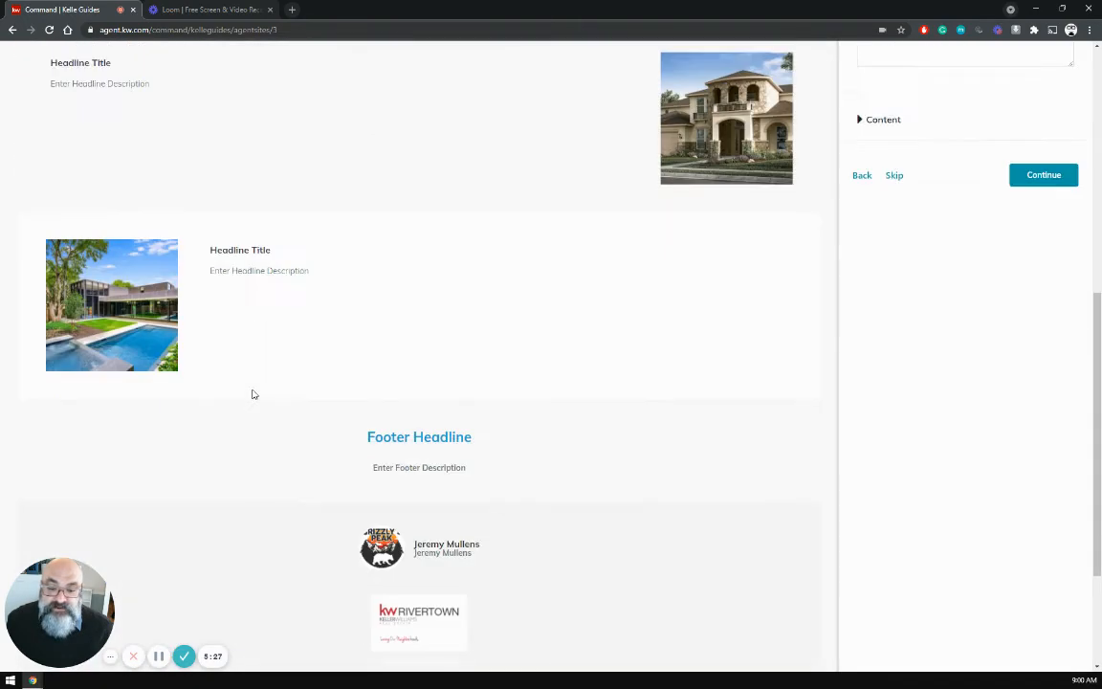
{"action": "scroll", "coordinate": [370, 361], "scroll_direction": "up", "scroll_amount": 8}
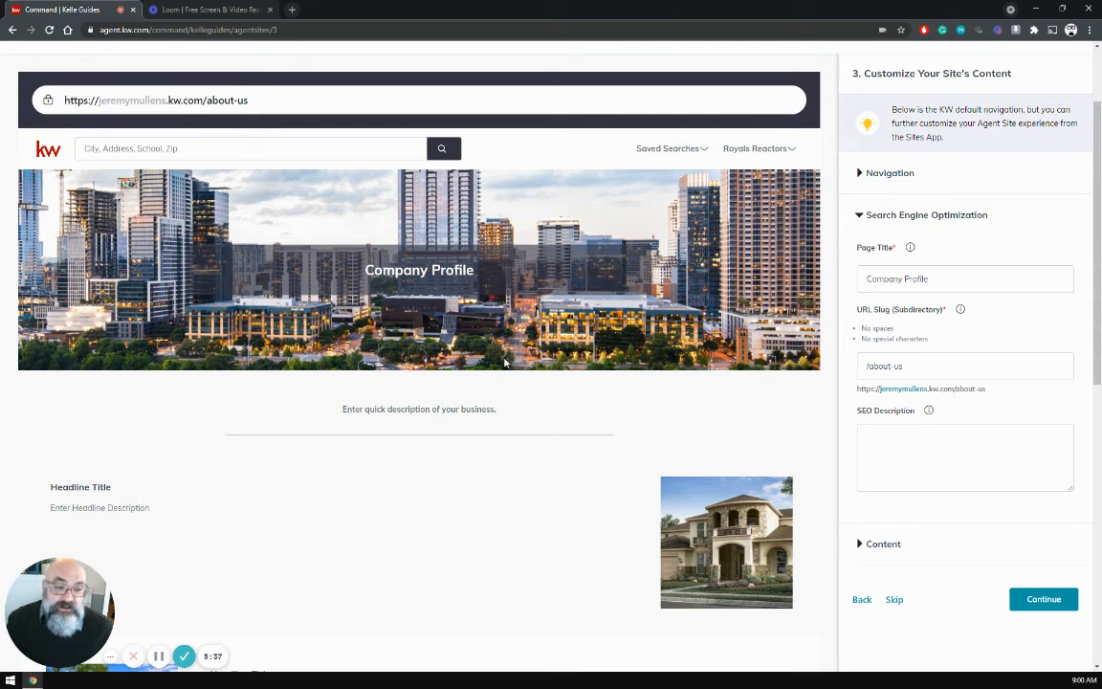
{"action": "scroll", "coordinate": [480, 326], "scroll_direction": "down", "scroll_amount": 3}
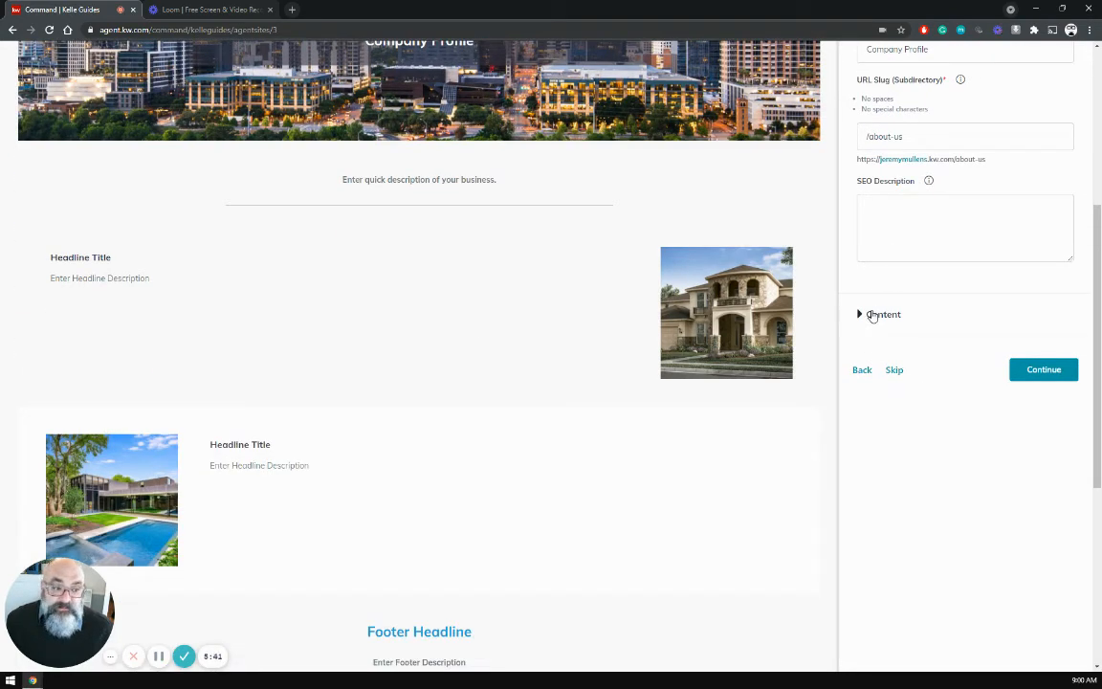
Review the Company Profile page's content fields for sections 1 and 2 and the footer, and skip this page.
{"action": "left_click", "coordinate": [872, 316]}
{"action": "scroll", "coordinate": [910, 393], "scroll_direction": "down", "scroll_amount": 3}
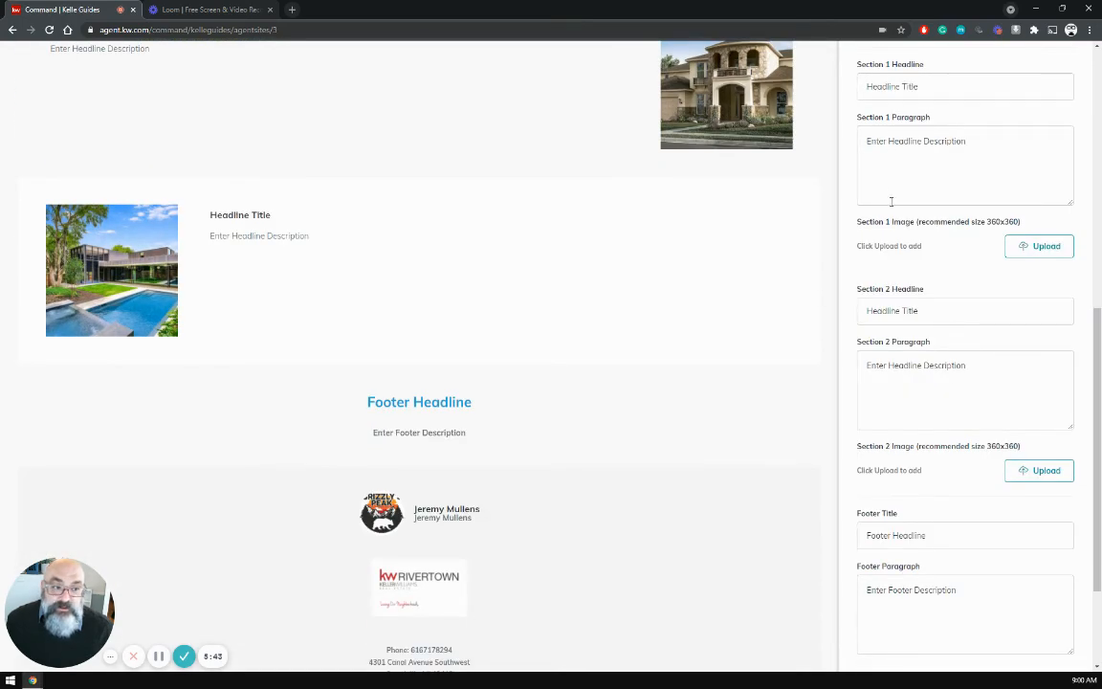
{"action": "scroll", "coordinate": [907, 381], "scroll_direction": "down", "scroll_amount": 3}
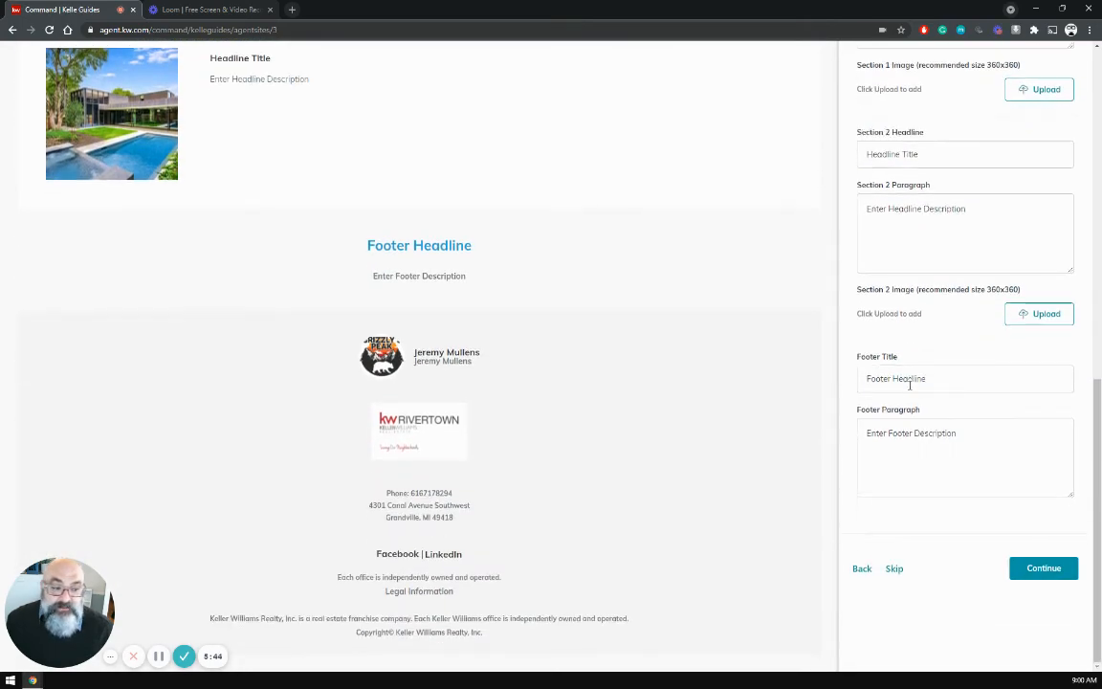
{"action": "left_click", "coordinate": [893, 568]}
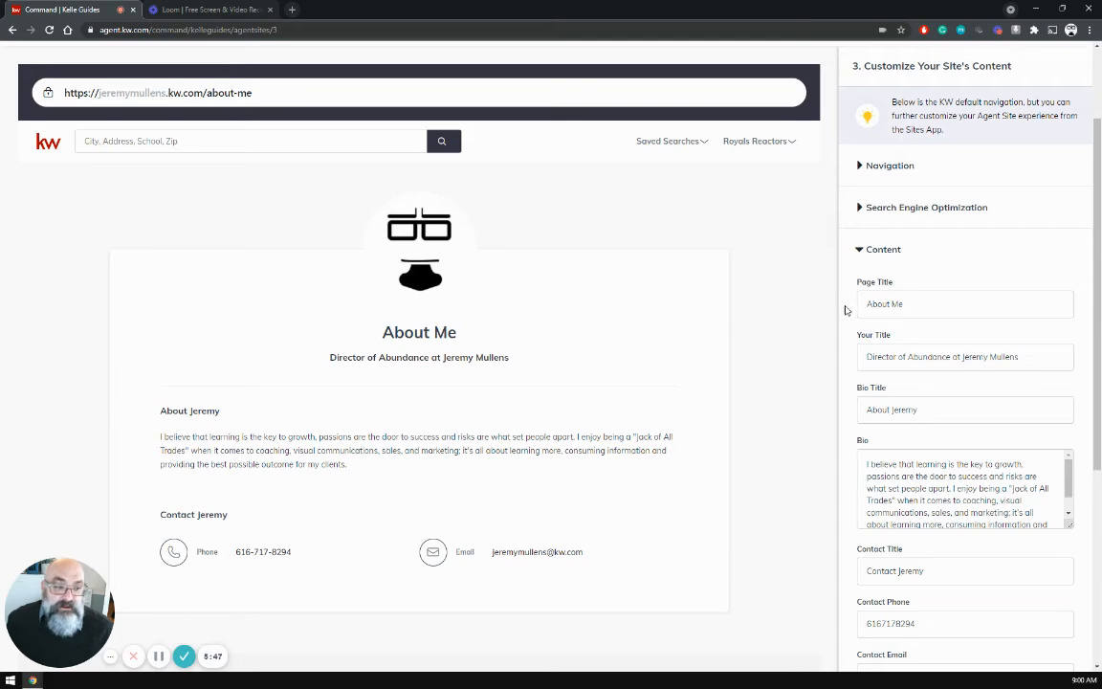
Review the About Me page's content fields, its place in the navigation, and its search engine optimization fields.
{"action": "scroll", "coordinate": [760, 277], "scroll_direction": "down", "scroll_amount": 2}
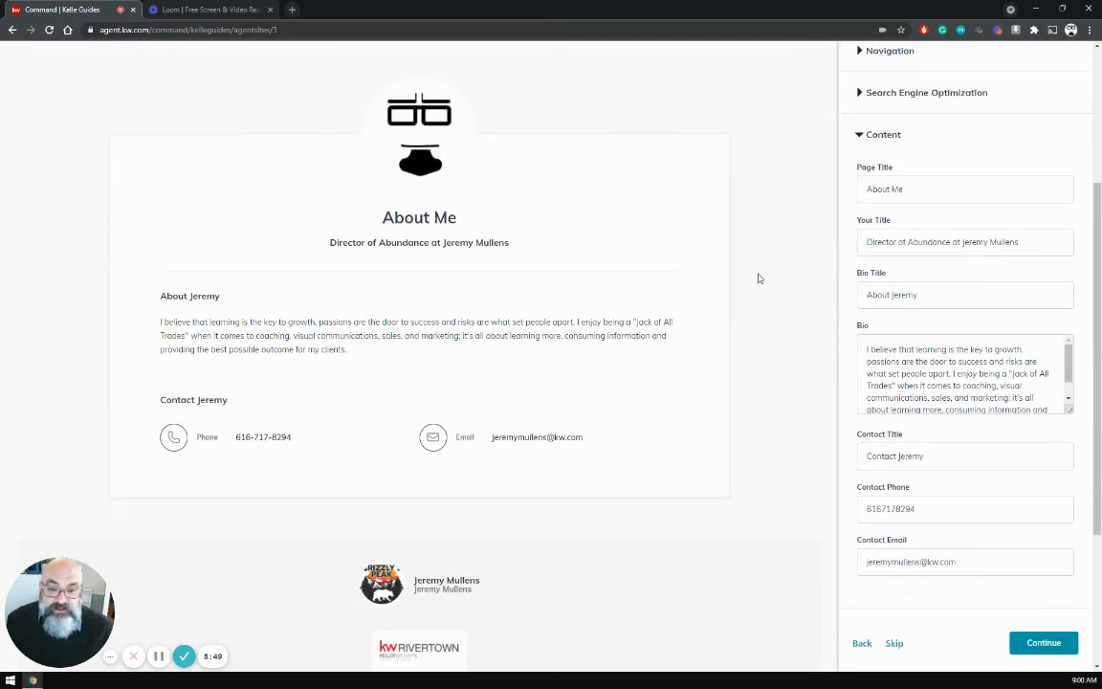
{"action": "scroll", "coordinate": [911, 198], "scroll_direction": "up", "scroll_amount": 2}
{"action": "left_click", "coordinate": [890, 168]}
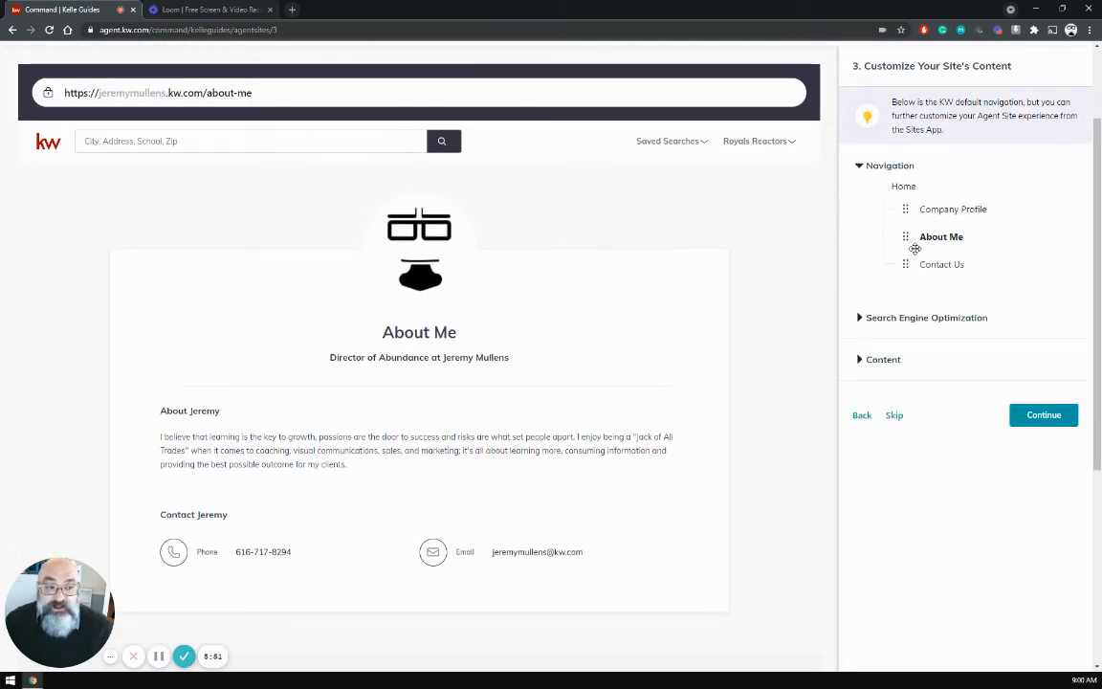
{"action": "scroll", "coordinate": [698, 268], "scroll_direction": "up", "scroll_amount": 1}
{"action": "scroll", "coordinate": [788, 344], "scroll_direction": "down", "scroll_amount": 3}
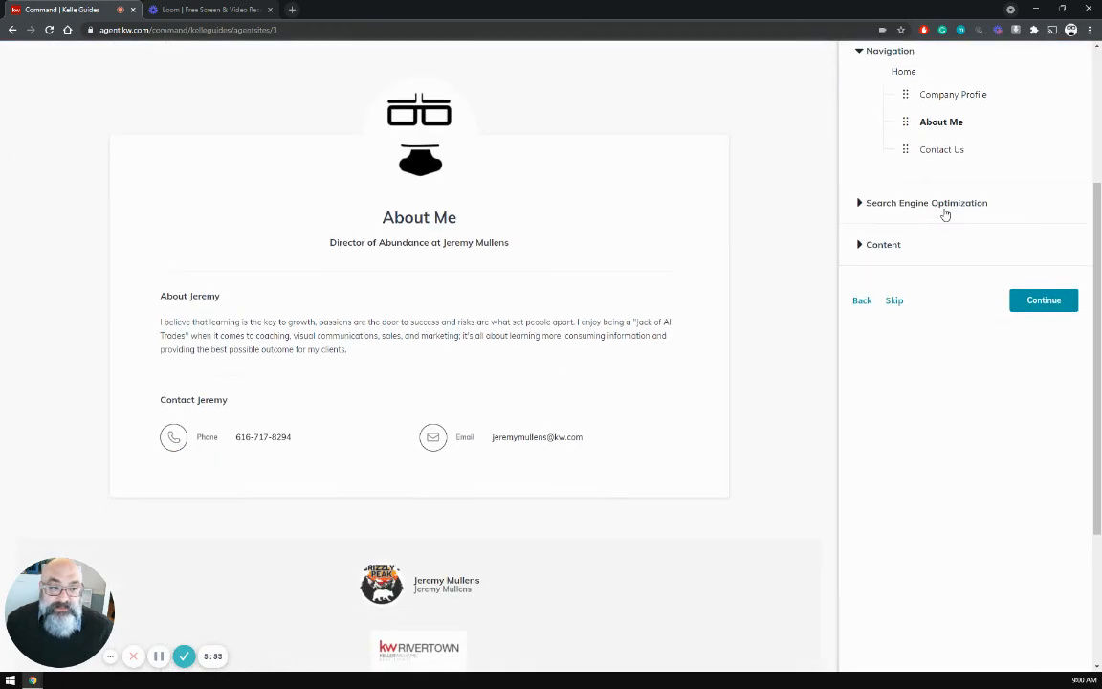
{"action": "left_click", "coordinate": [940, 205]}
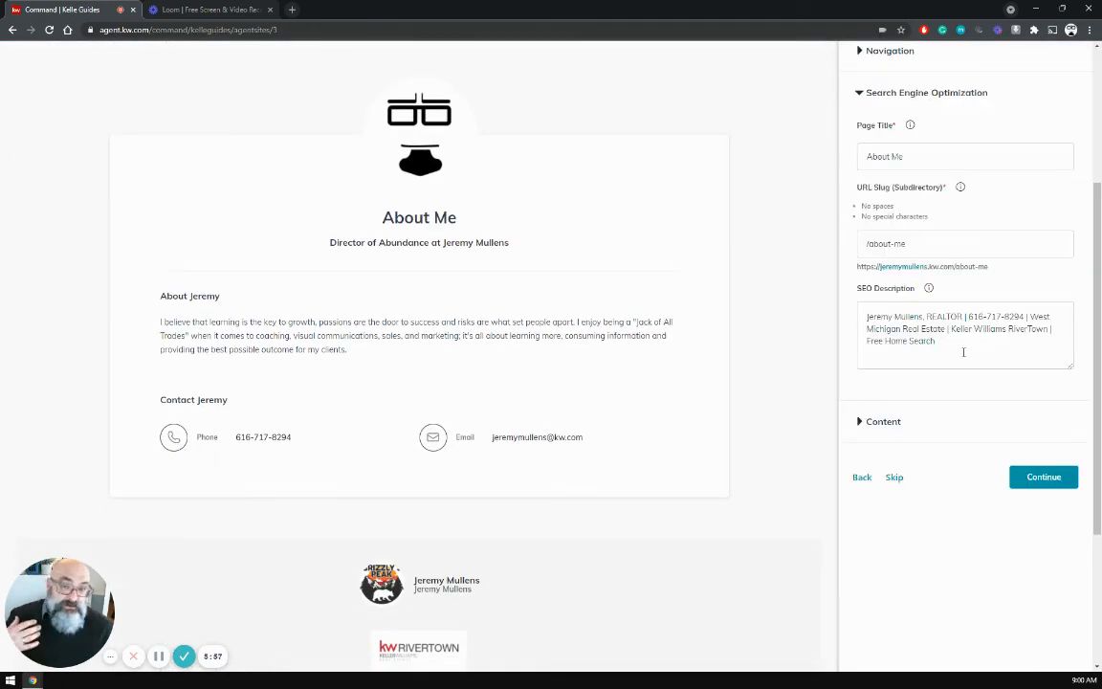
Check the About Me page's title, bio and contact fields, and continue to the Contact Us page.
{"action": "scroll", "coordinate": [965, 346], "scroll_direction": "down", "scroll_amount": 2}
{"action": "left_click", "coordinate": [878, 308]}
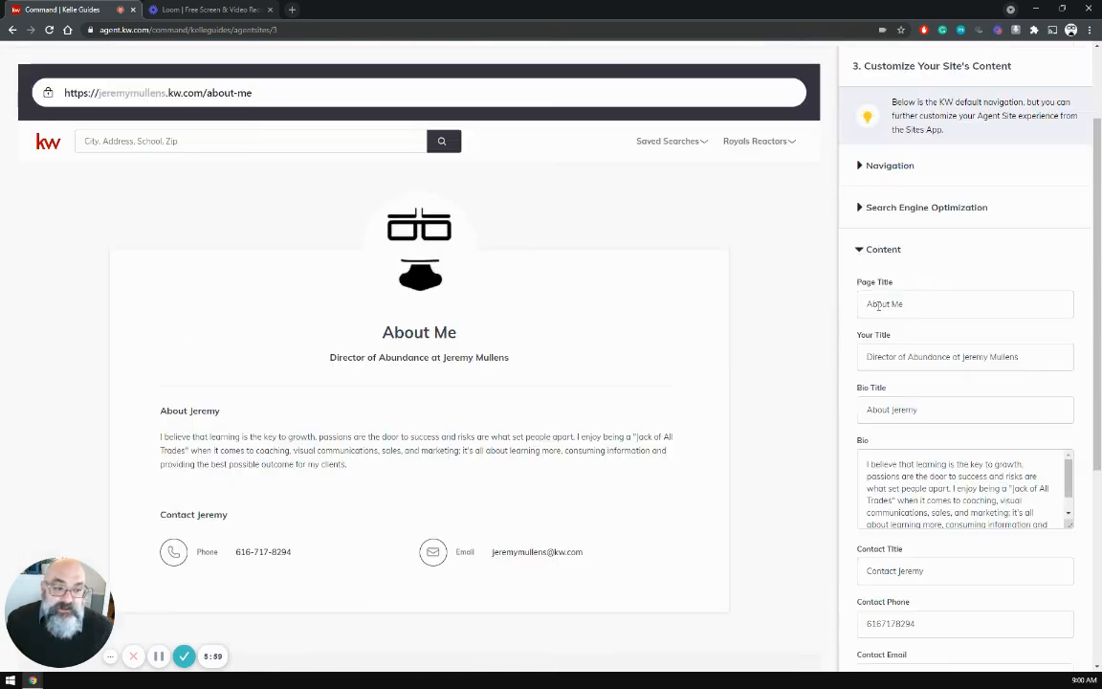
{"action": "scroll", "coordinate": [762, 315], "scroll_direction": "down", "scroll_amount": 2}
{"action": "scroll", "coordinate": [916, 357], "scroll_direction": "down", "scroll_amount": 1}
{"action": "scroll", "coordinate": [916, 357], "scroll_direction": "down", "scroll_amount": 1}
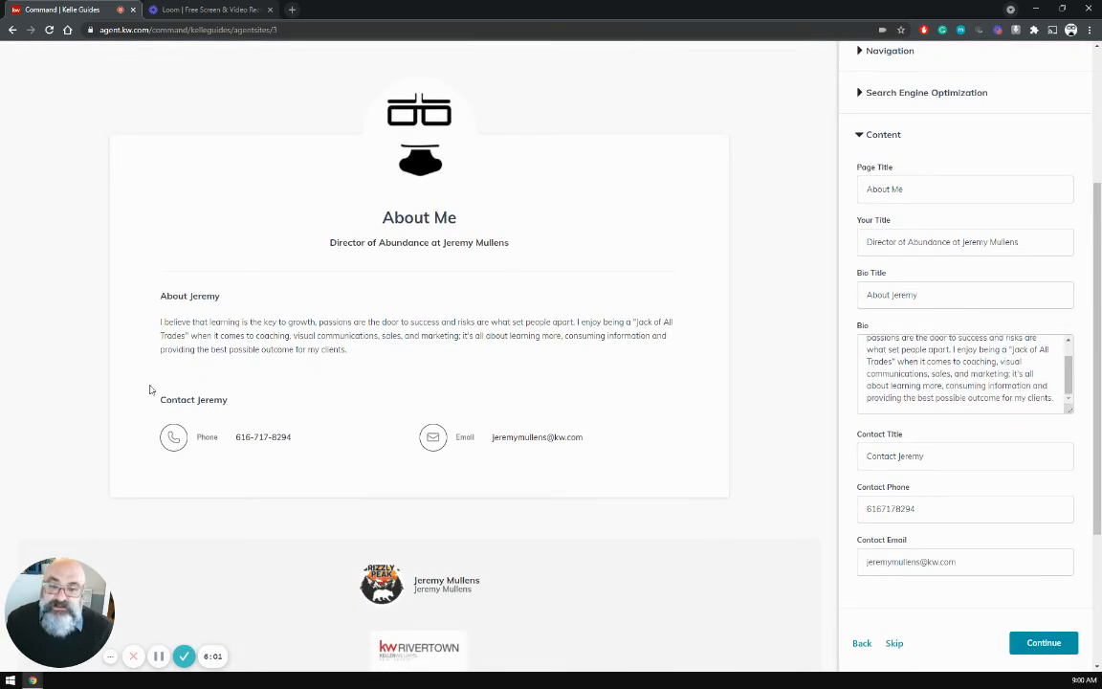
{"action": "scroll", "coordinate": [1052, 375], "scroll_direction": "down", "scroll_amount": 4}
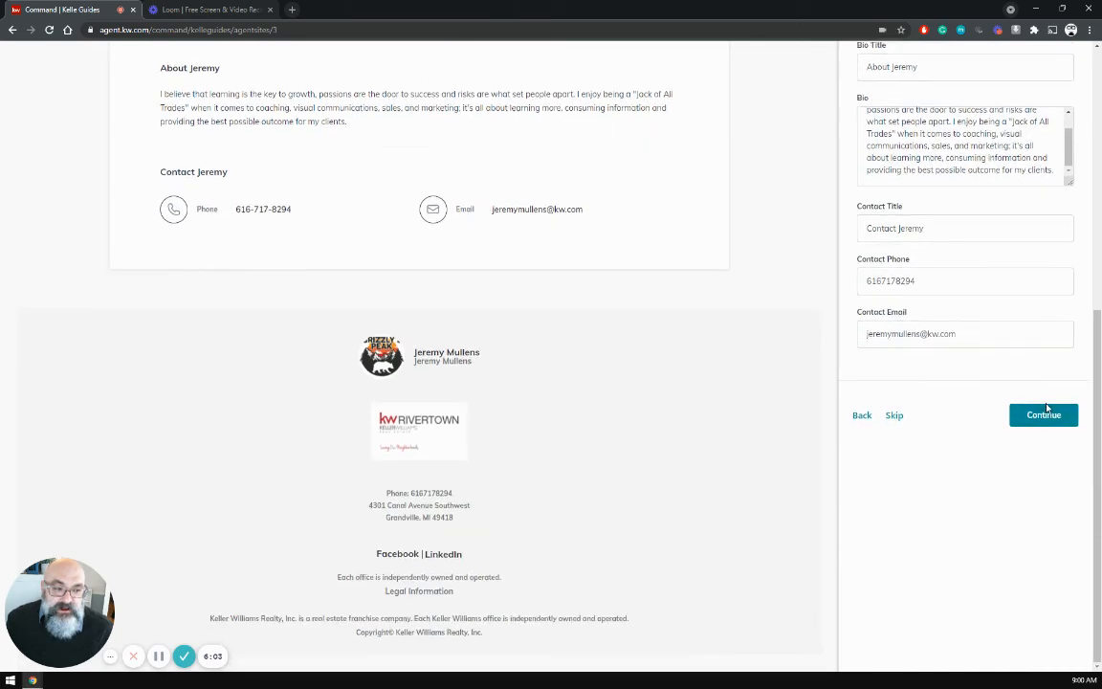
{"action": "left_click", "coordinate": [1044, 417]}
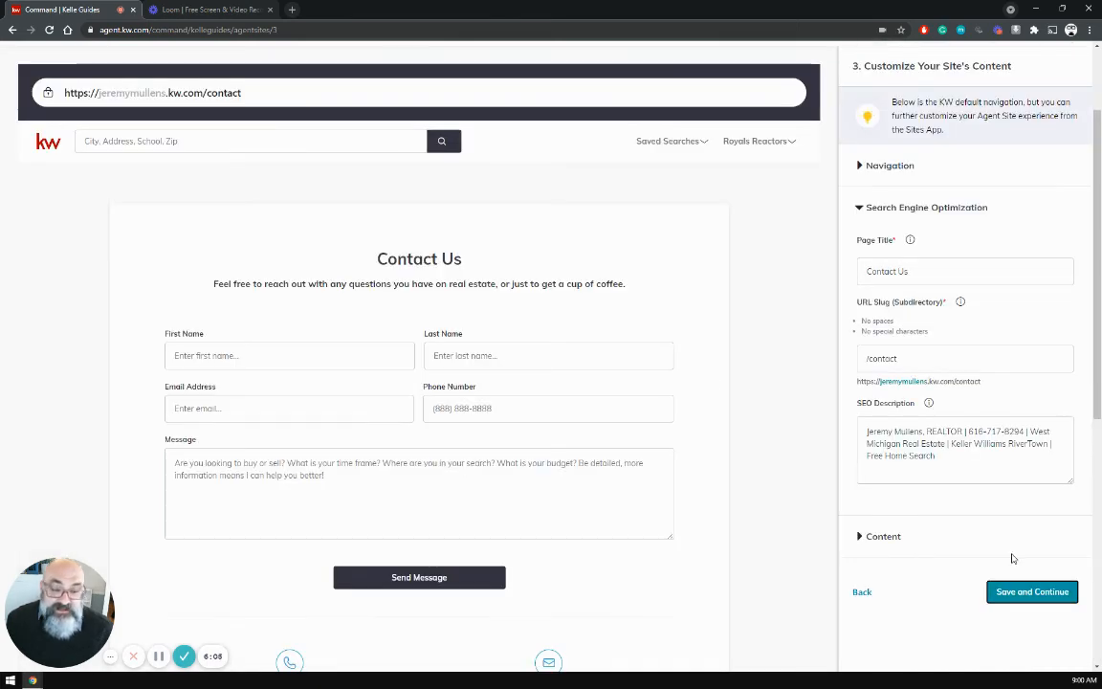
Review the Contact Us page's search engine optimization and content fields, and save the page content to continue to What's Next.
{"action": "scroll", "coordinate": [731, 406], "scroll_direction": "up", "scroll_amount": 2}
{"action": "scroll", "coordinate": [734, 408], "scroll_direction": "down", "scroll_amount": 2}
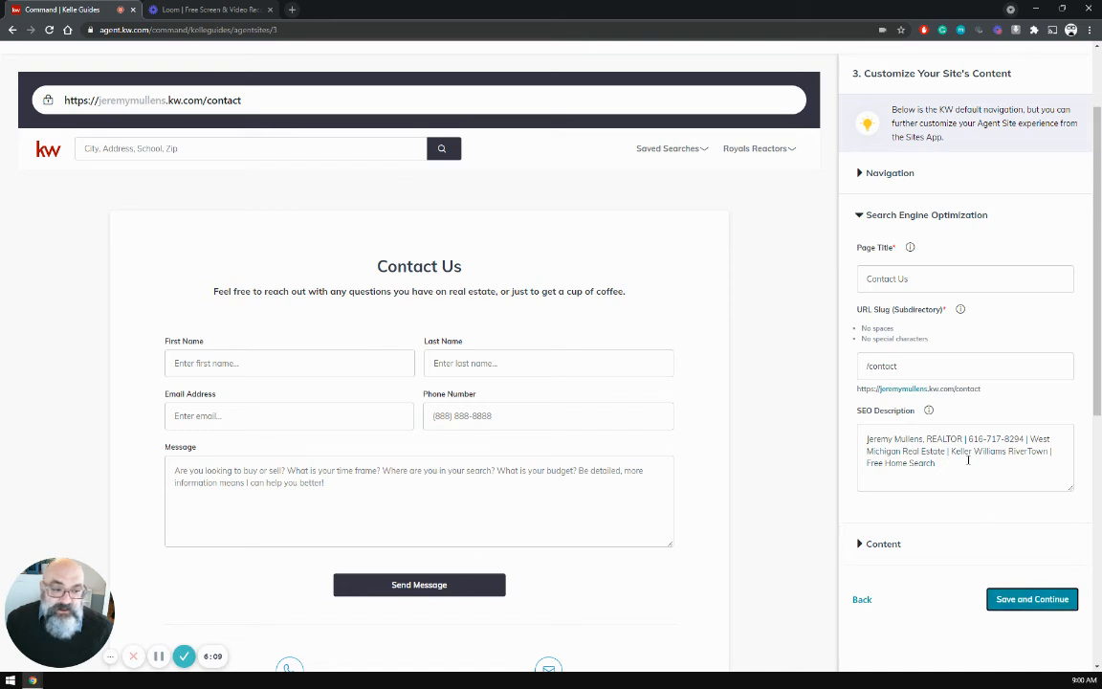
{"action": "left_click_drag", "start_coordinate": [968, 463], "coordinate": [943, 402]}
{"action": "left_click", "coordinate": [895, 544]}
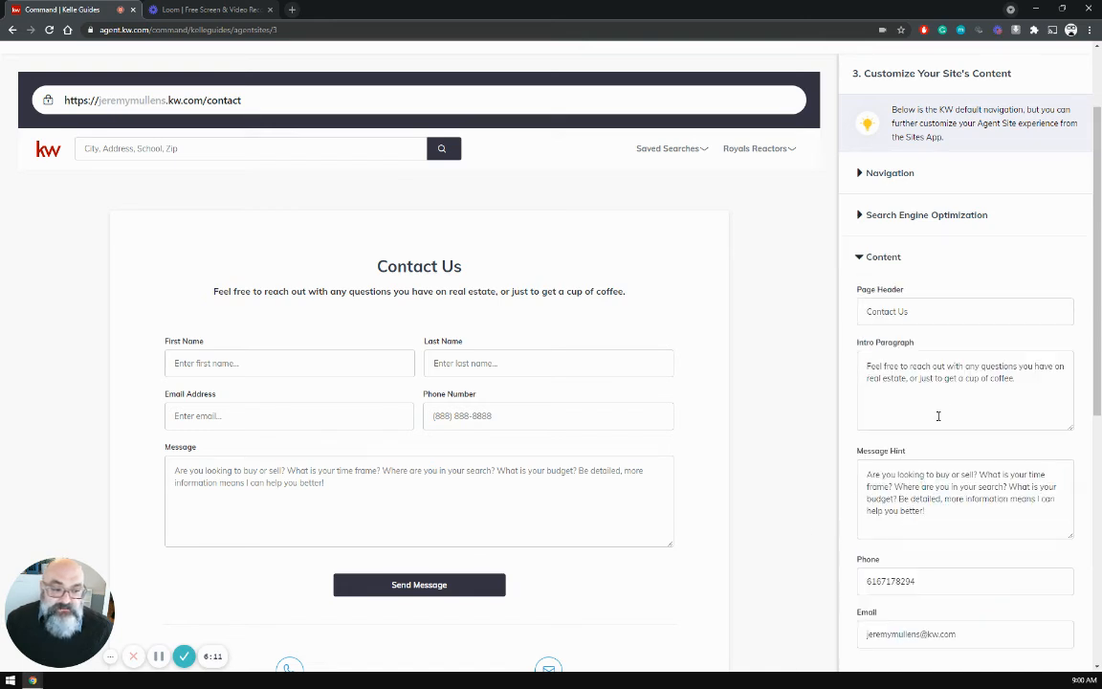
{"action": "scroll", "coordinate": [918, 536], "scroll_direction": "down", "scroll_amount": 2}
{"action": "left_click", "coordinate": [1004, 610]}
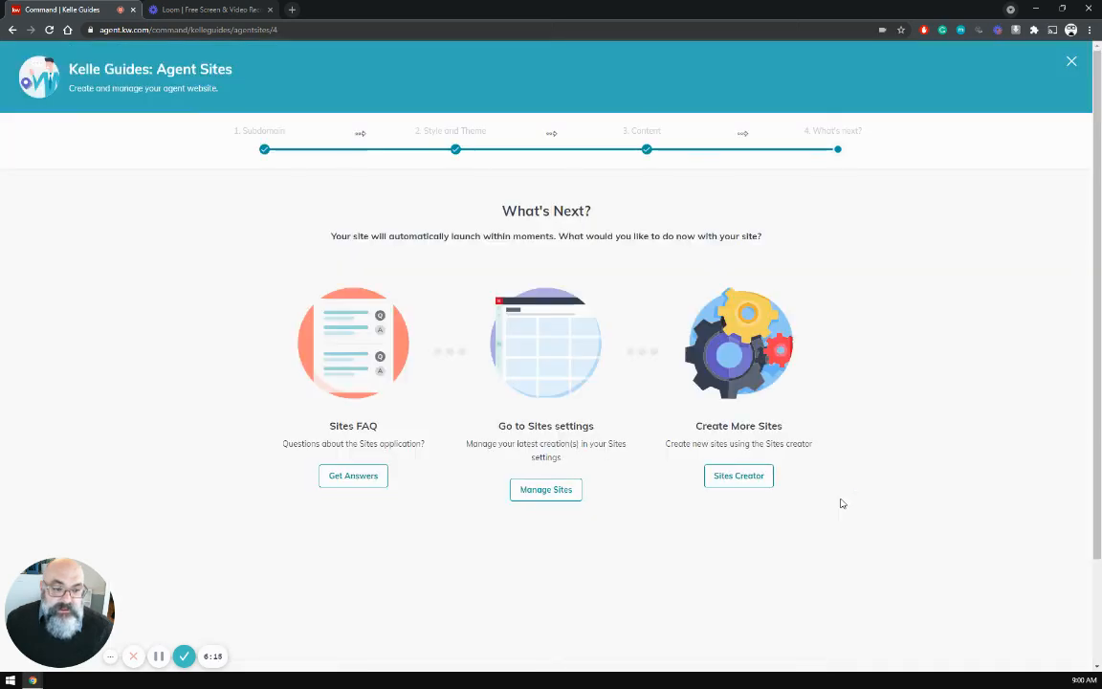
Close the Agent Sites guide and view the configured agent site's live homepage.
{"action": "left_click", "coordinate": [1071, 62]}
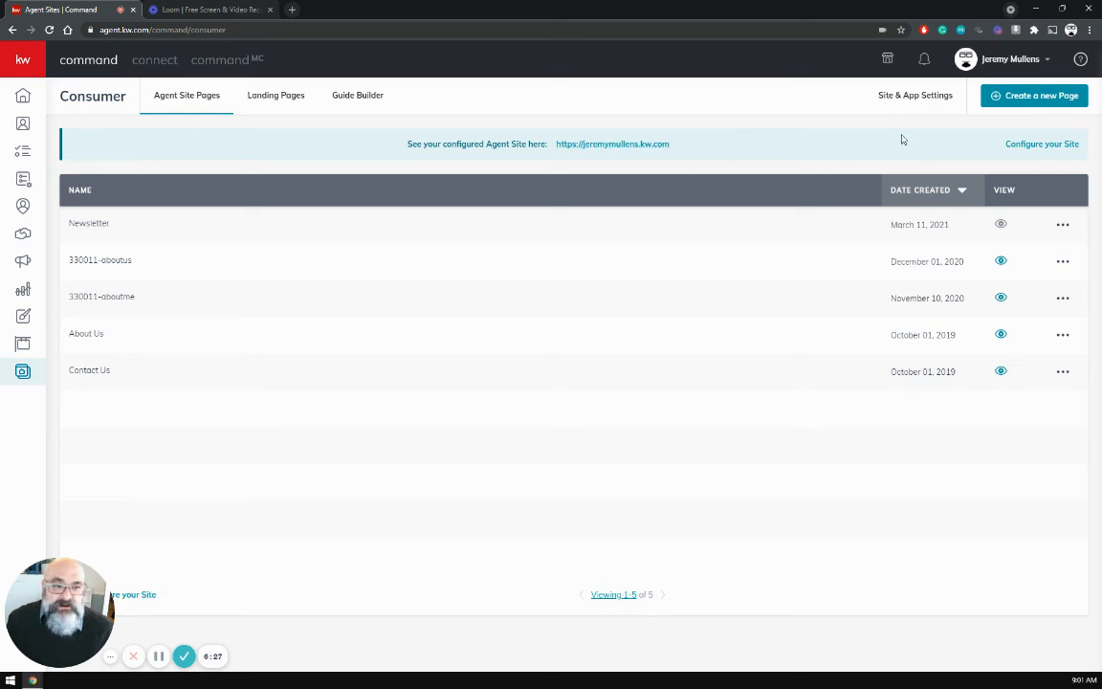
{"action": "left_click", "coordinate": [601, 143]}
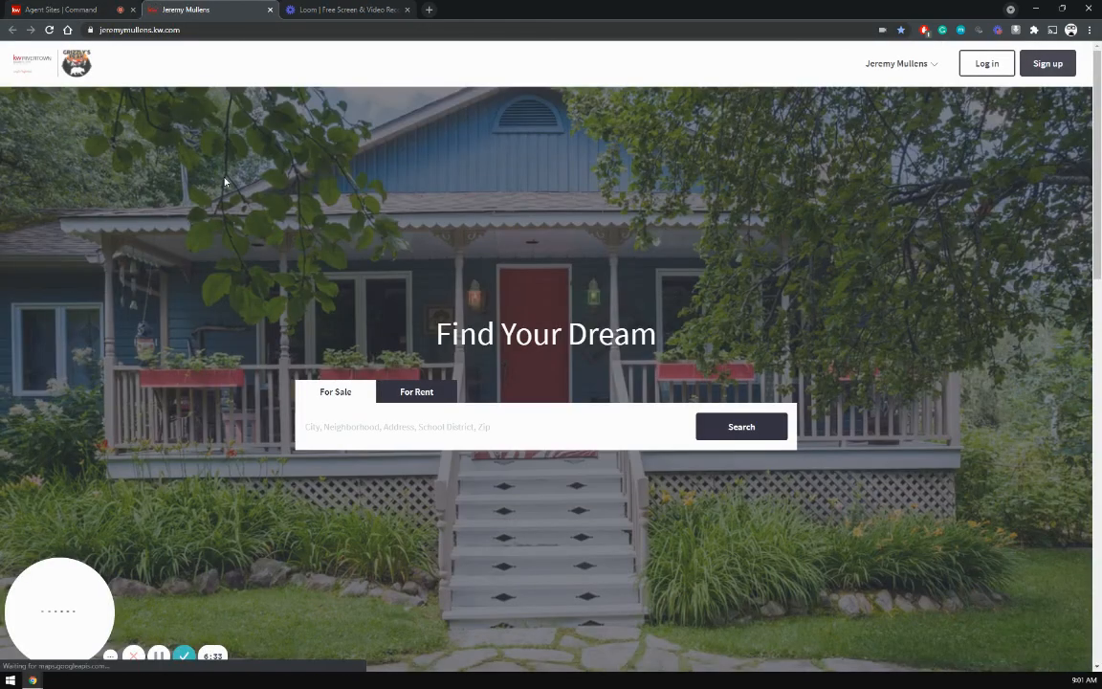
{"action": "scroll", "coordinate": [334, 276], "scroll_direction": "down", "scroll_amount": 5}
{"action": "scroll", "coordinate": [334, 277], "scroll_direction": "up", "scroll_amount": 5}
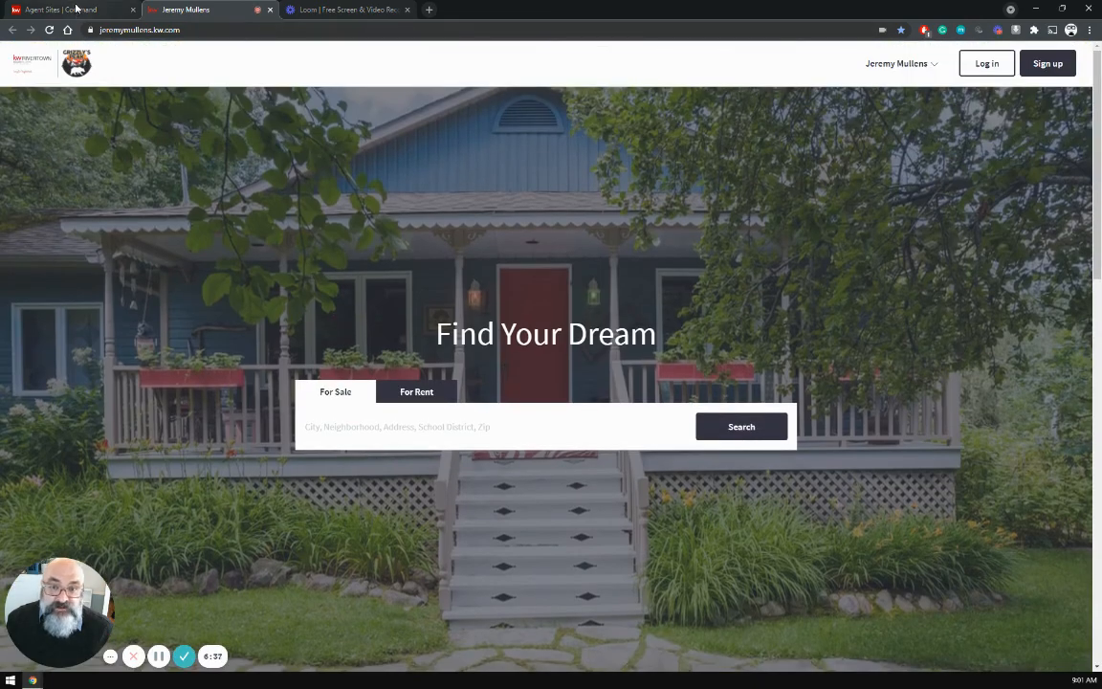
Return to Command, open the URLs section of the Site & App Settings, and copy the App URL.
{"action": "left_click", "coordinate": [76, 8]}
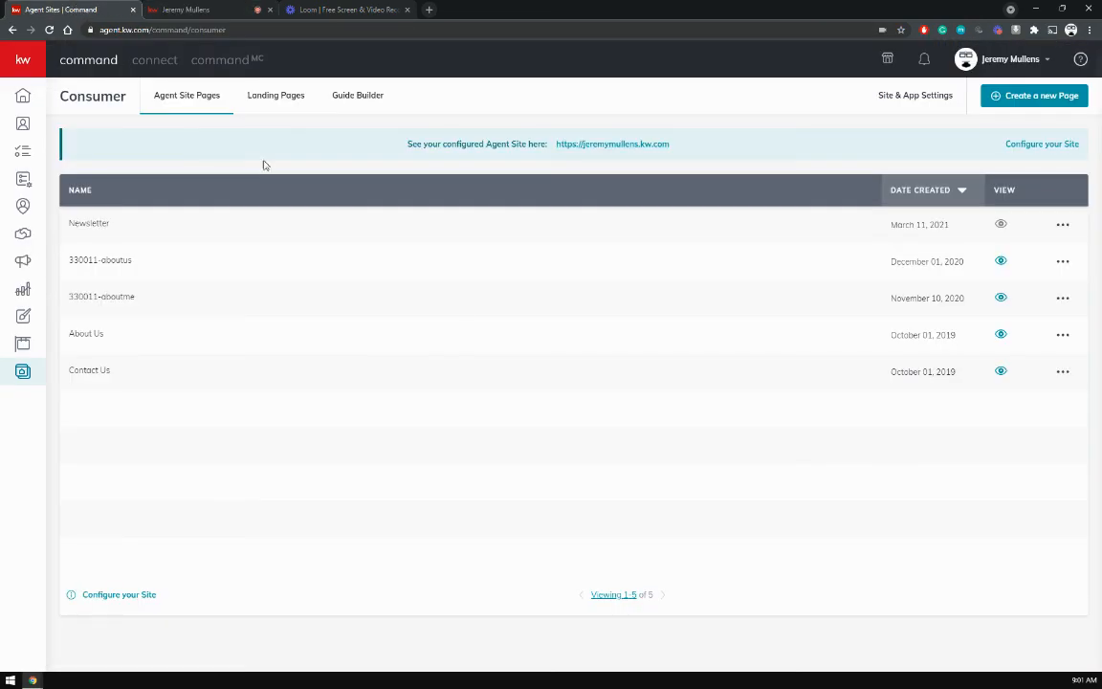
{"action": "left_click", "coordinate": [915, 97]}
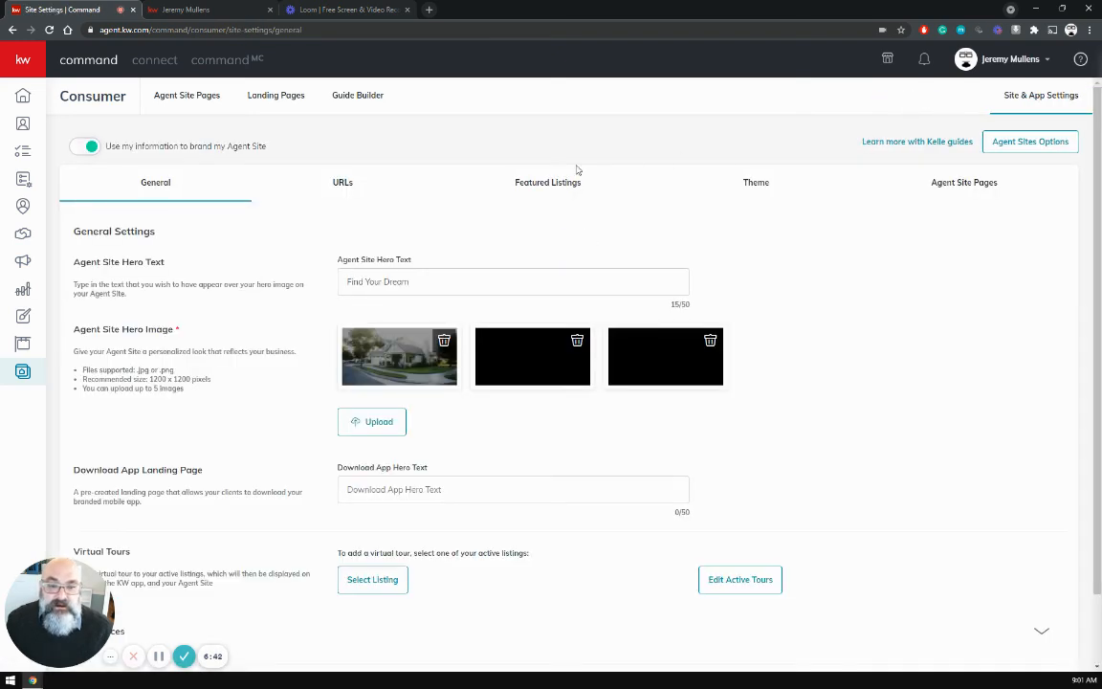
{"action": "left_click", "coordinate": [346, 182]}
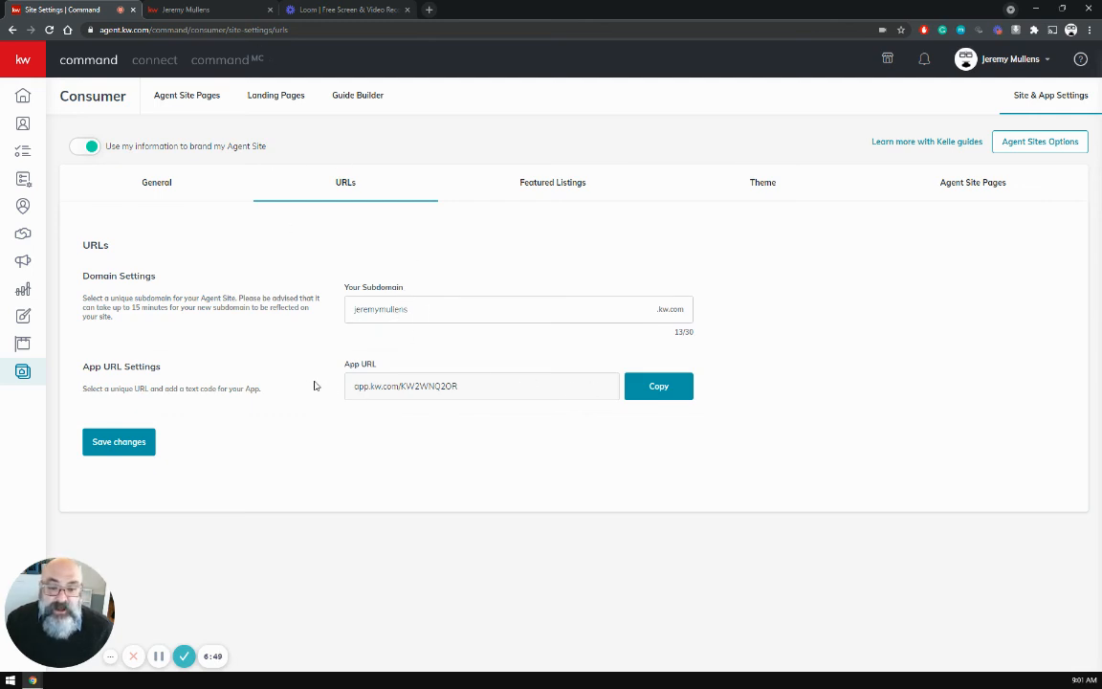
{"action": "left_click", "coordinate": [651, 388]}
Paste the copied App URL into the address of a new browser tab.
{"action": "left_click", "coordinate": [429, 10]}
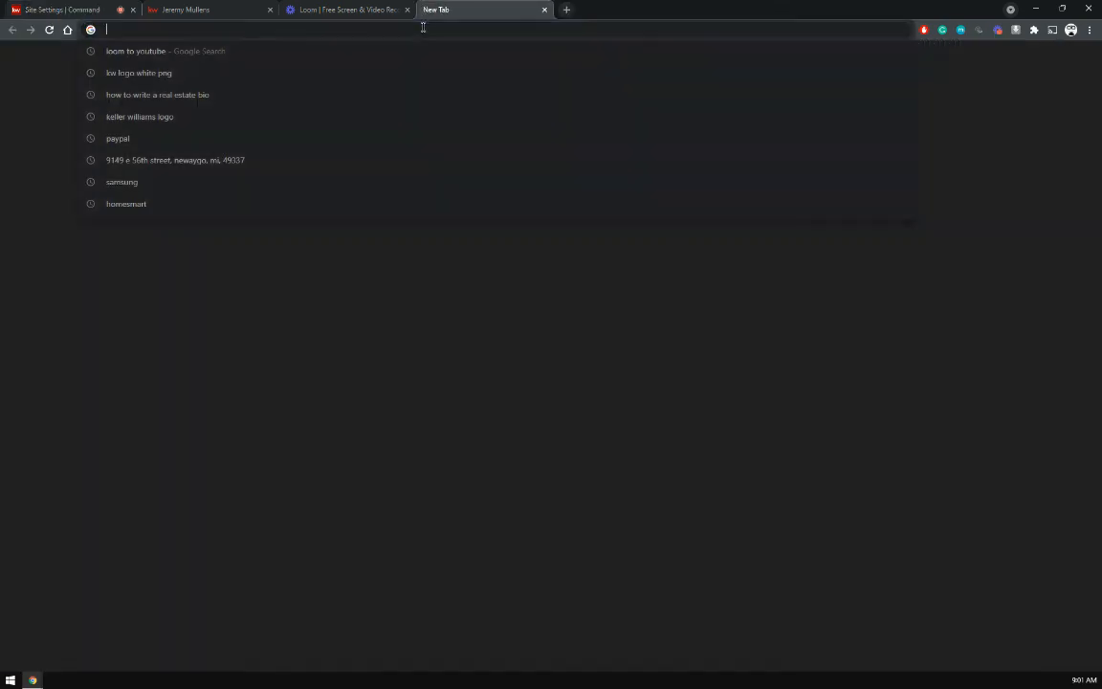
{"action": "right_click", "coordinate": [427, 27]}
{"action": "left_click", "coordinate": [458, 112]}
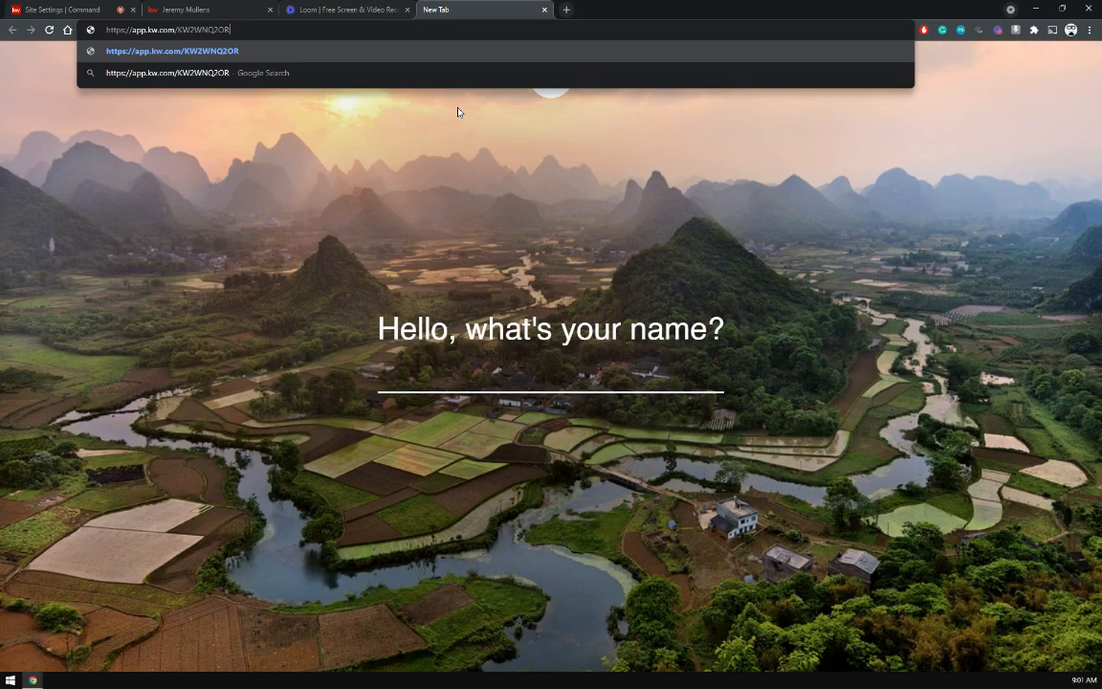